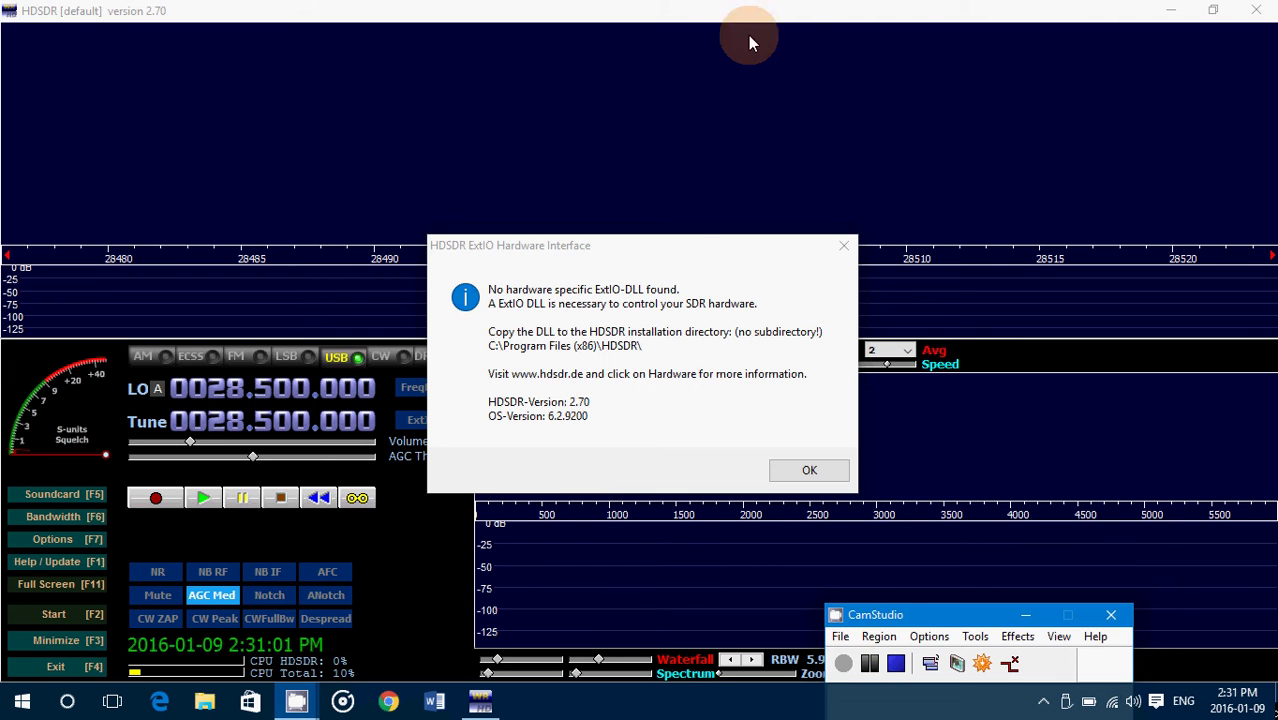
Open the Downloads folder in File Explorer
left_click(630, 250)
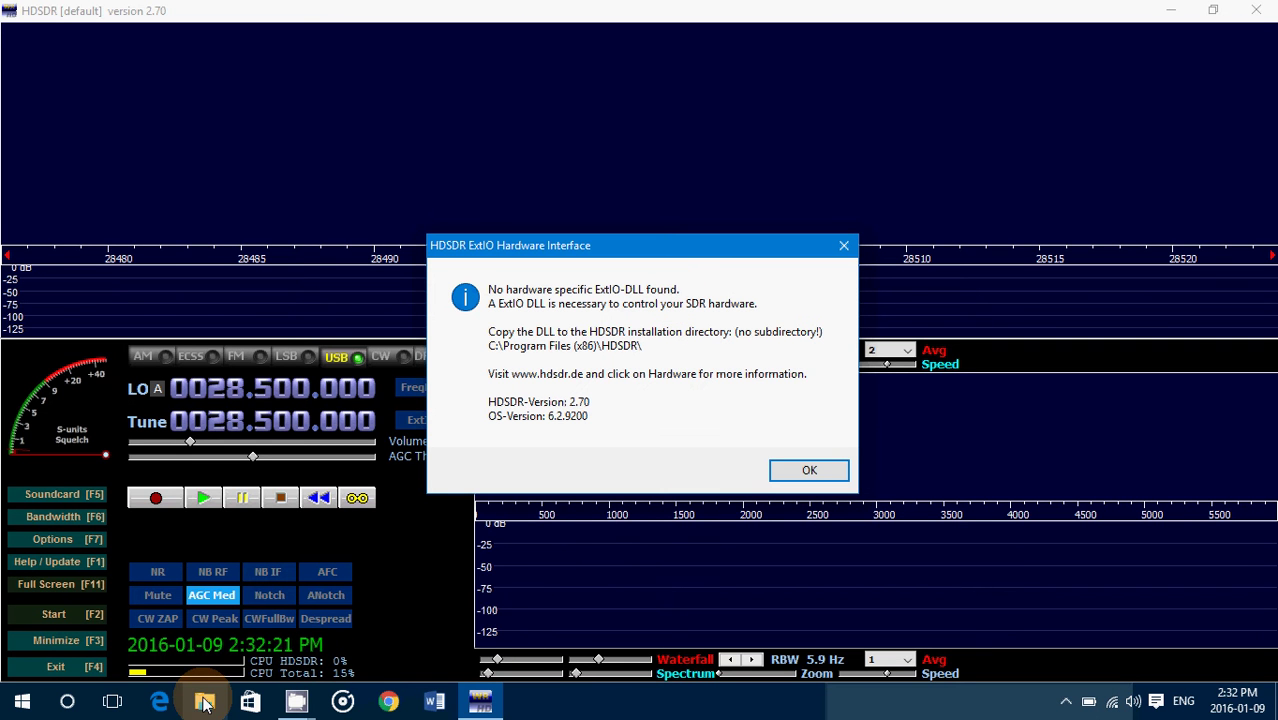
left_click(204, 703)
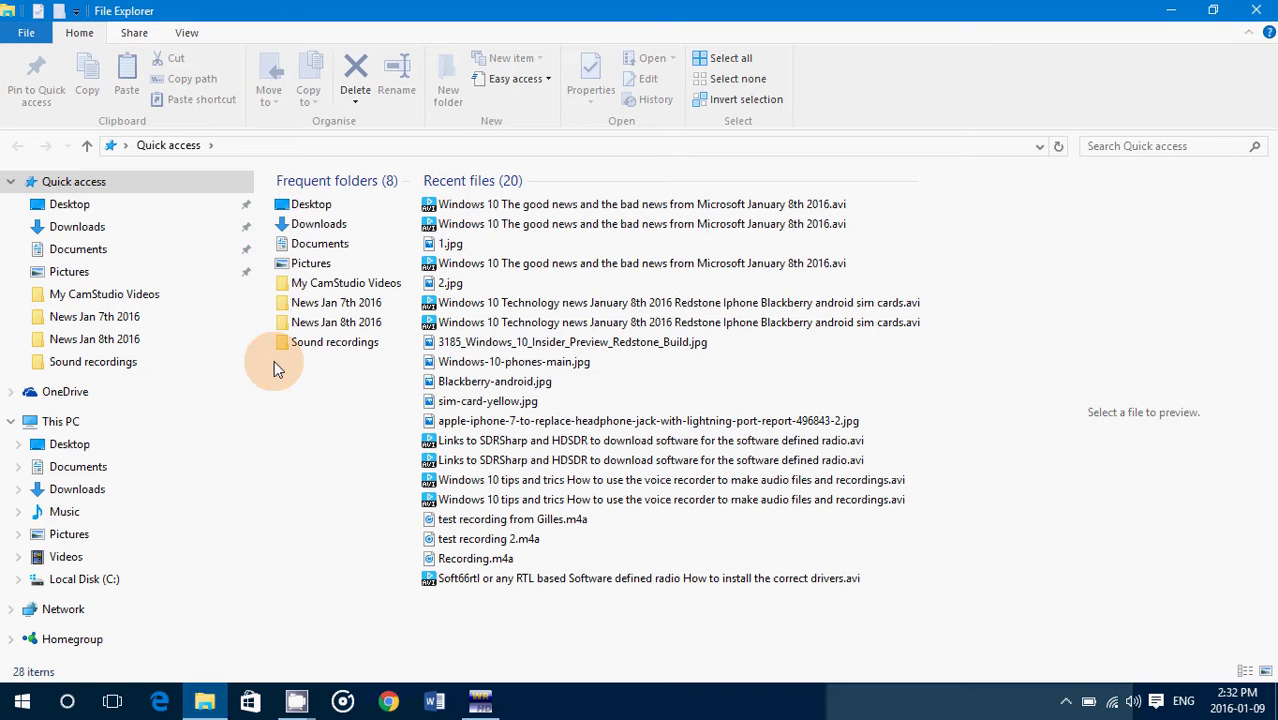
left_click(318, 226)
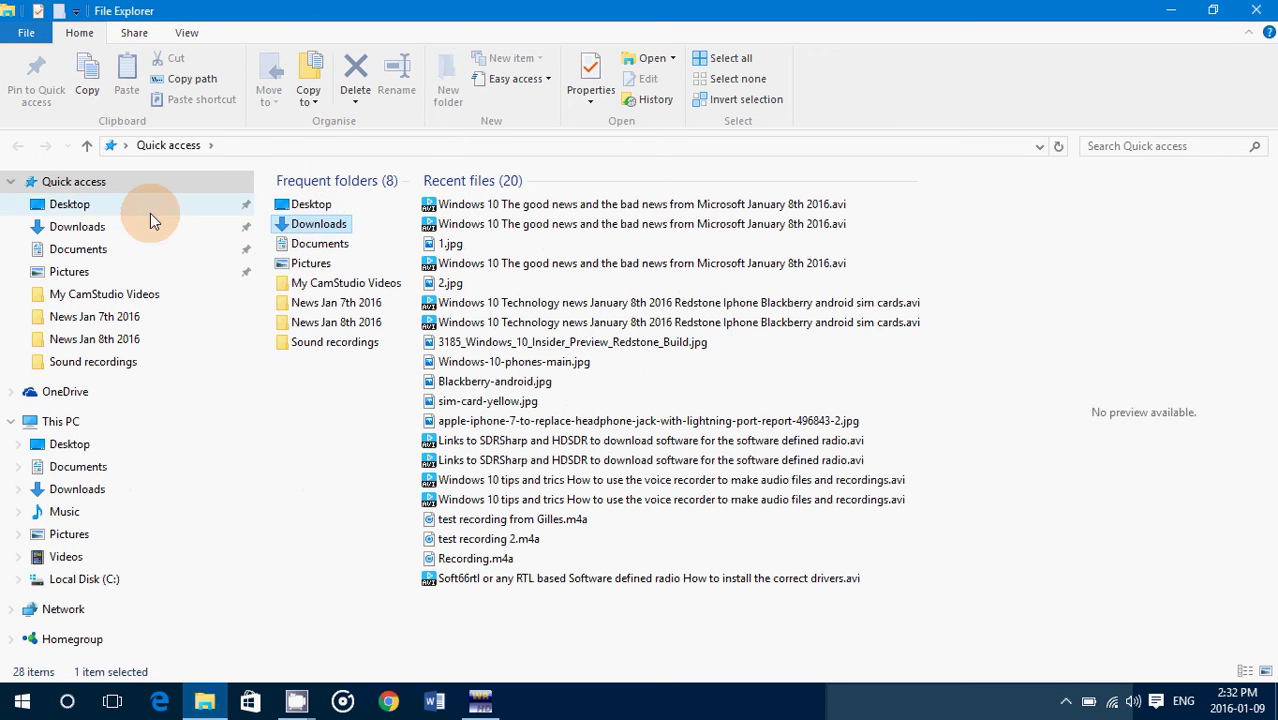
double_click(318, 228)
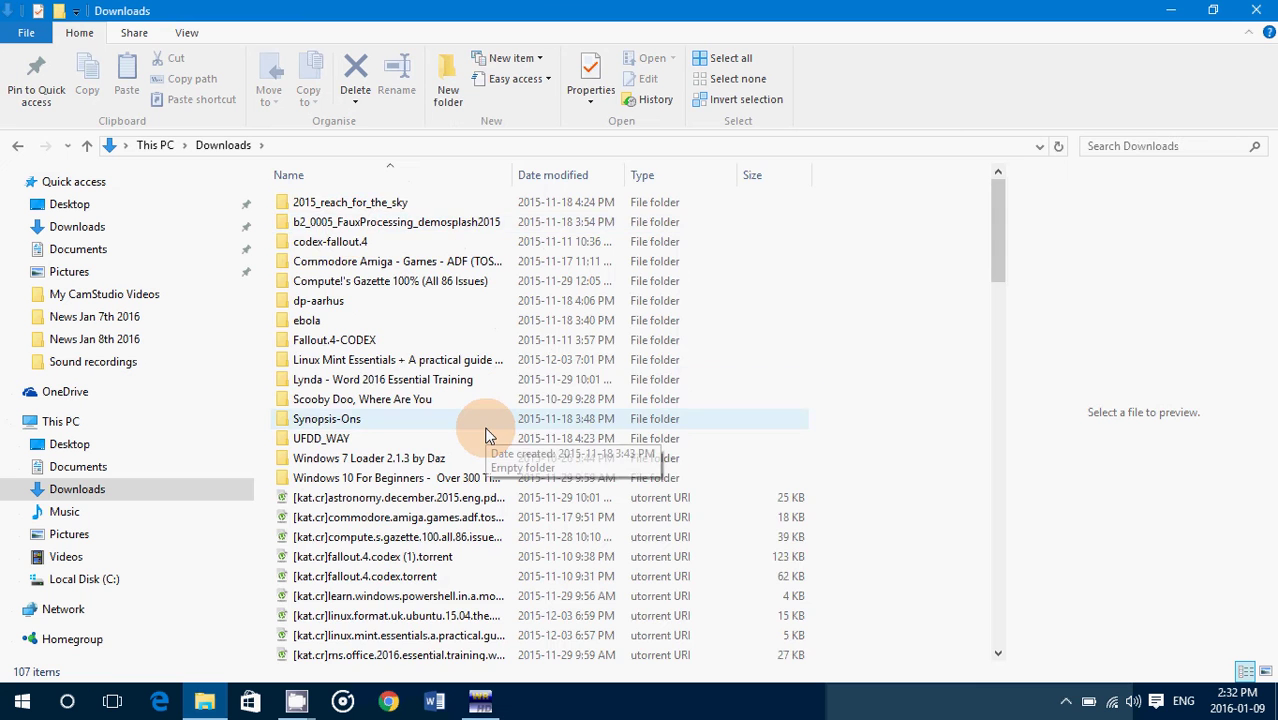
Find ExtIO_RTL.dll in Downloads and bring up its context menu
scroll(487, 433, "down", 2)
scroll(487, 433, "down", 15)
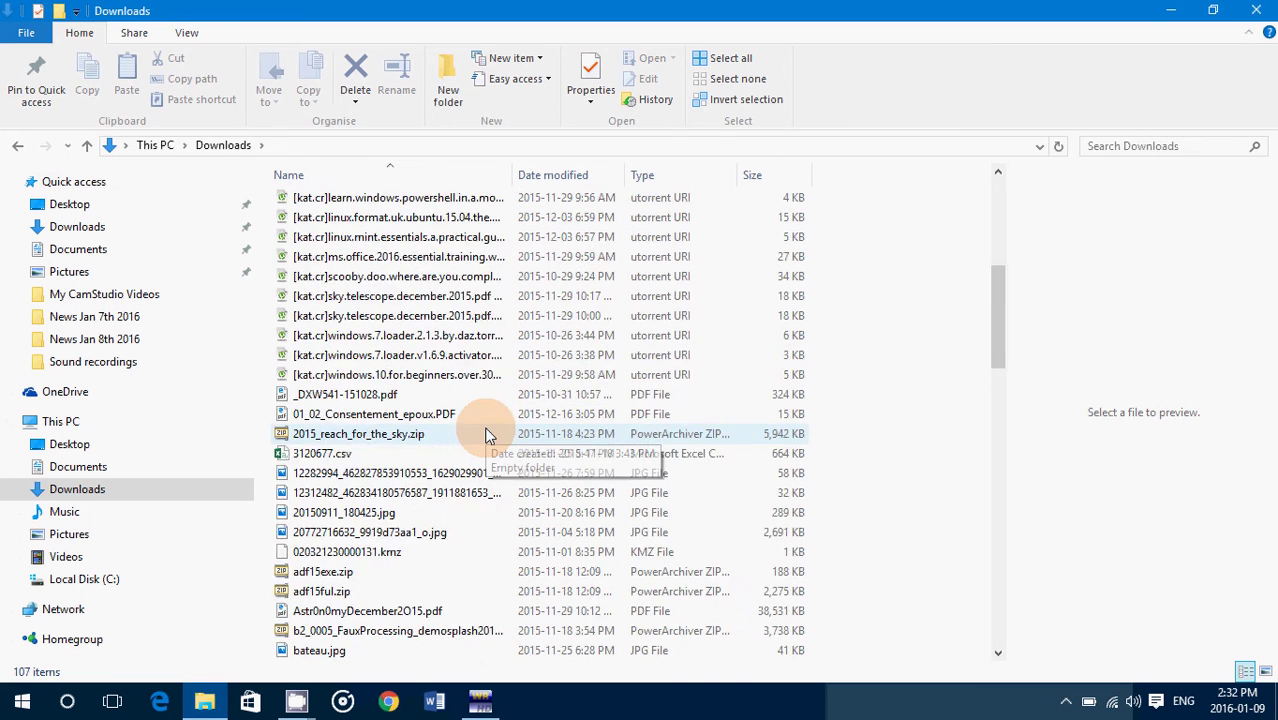
scroll(487, 433, "down", 5)
scroll(487, 433, "up", 8)
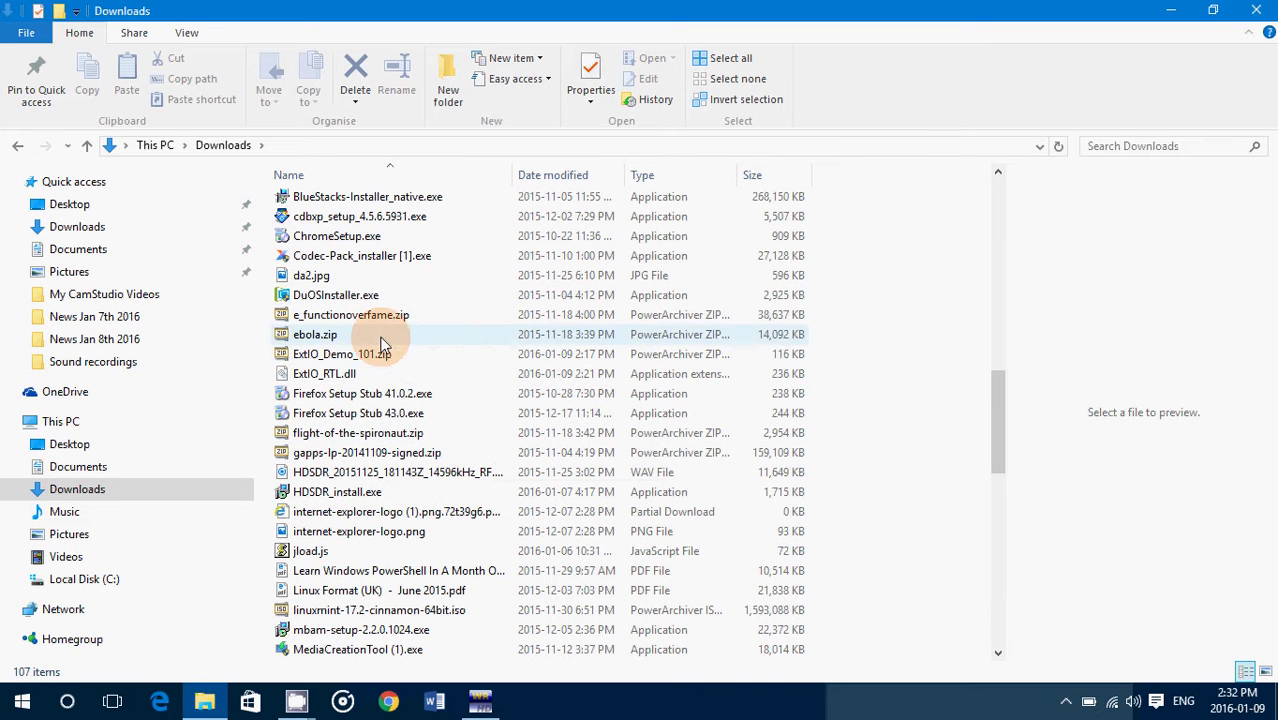
left_click(355, 378)
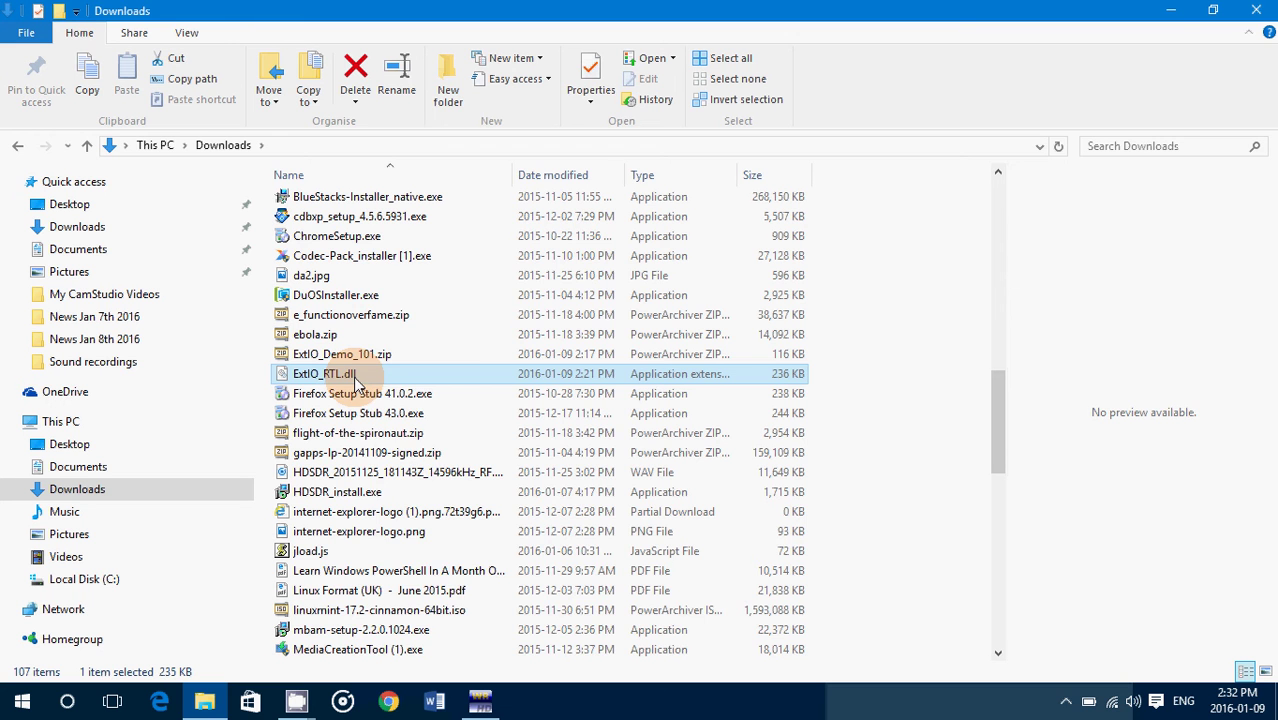
right_click(357, 383)
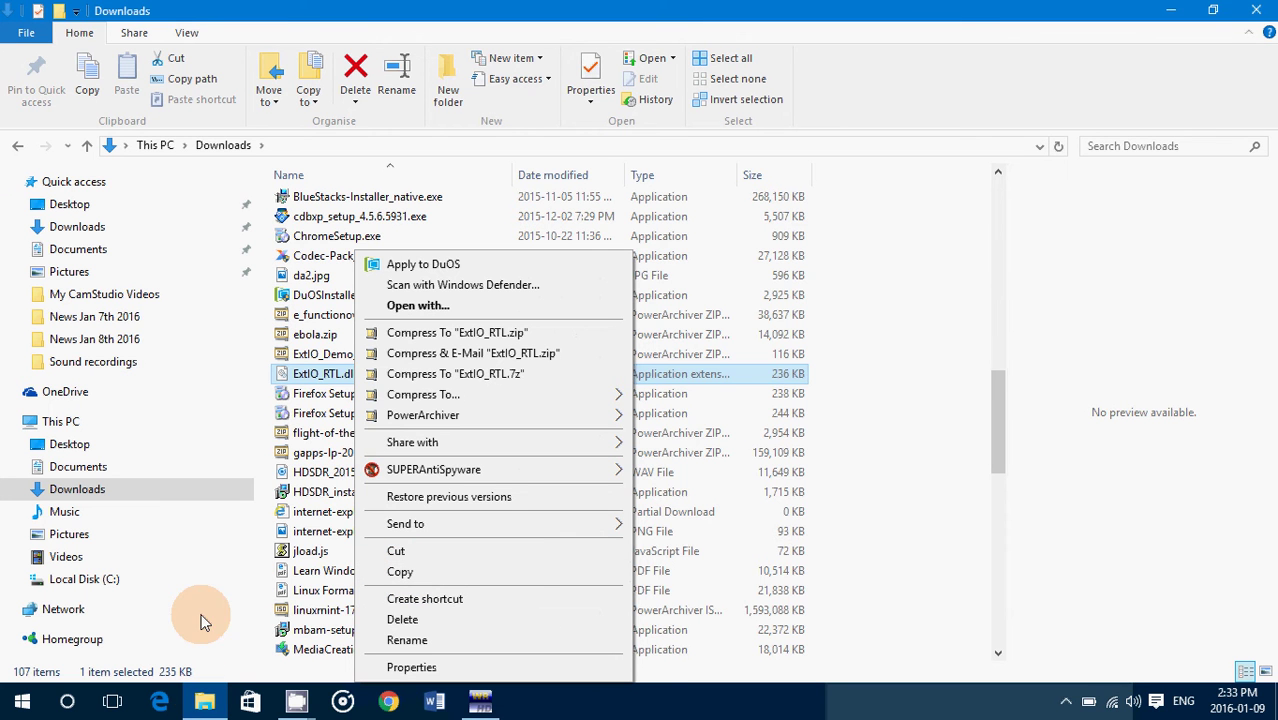
Go to C:\Program Files (x86)\HDSDR, where ExtIO_RTL.dll sits beside HDSDR.exe
left_click(90, 580)
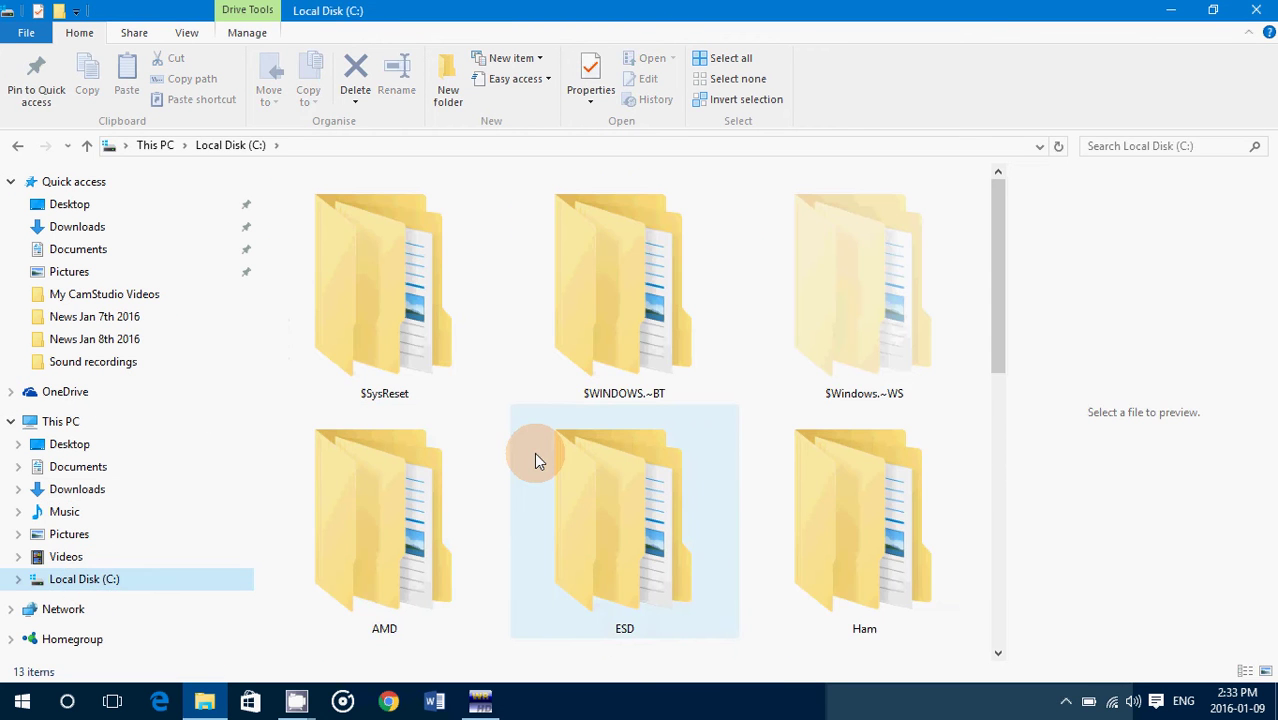
scroll(534, 452, "down", 5)
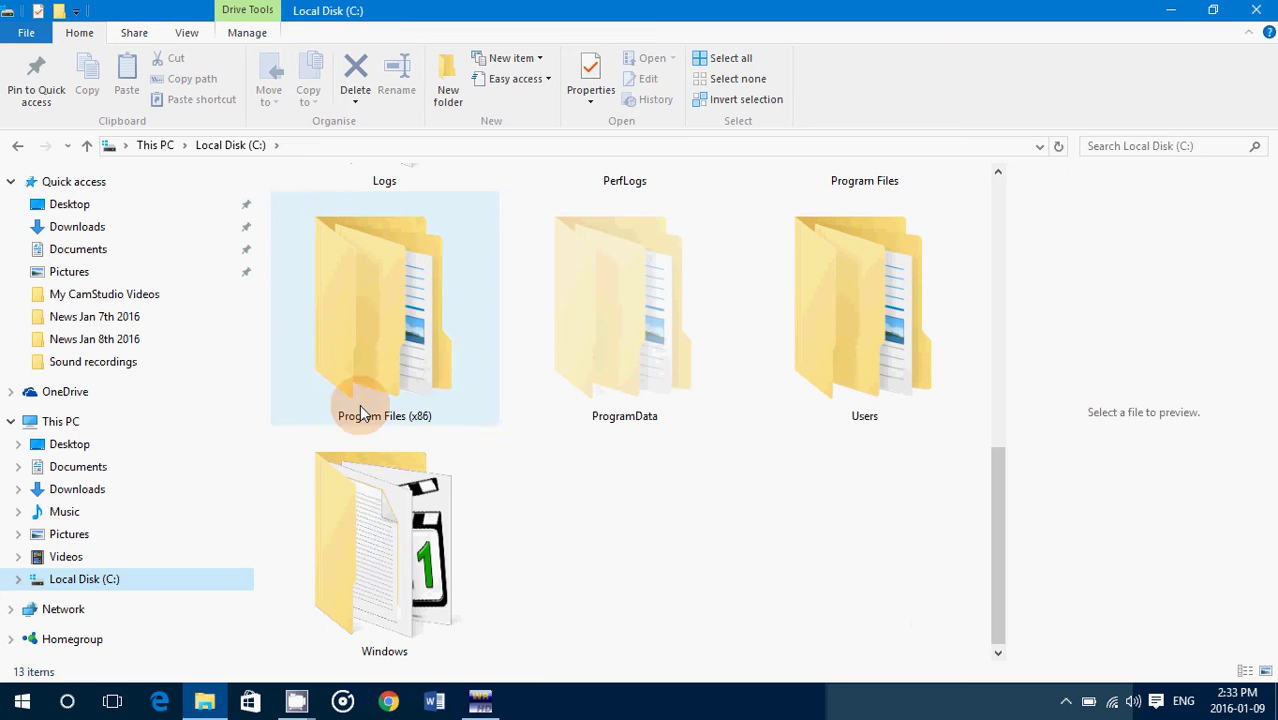
double_click(395, 337)
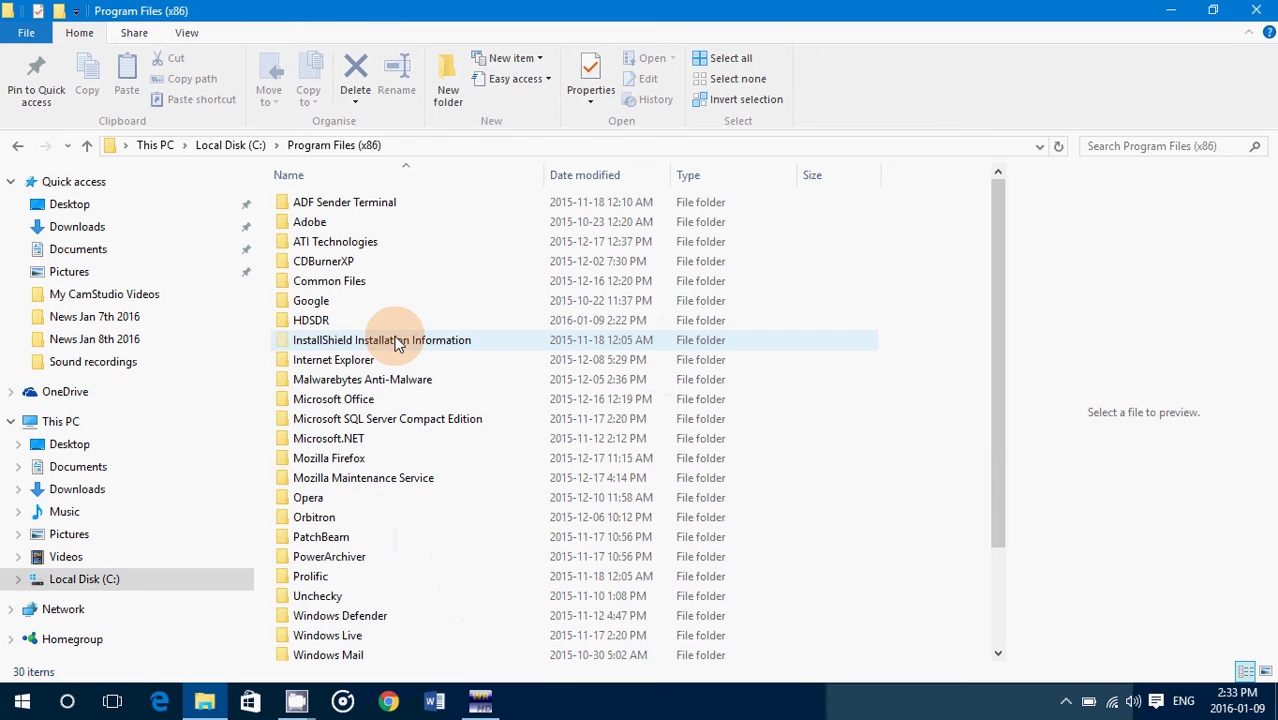
double_click(322, 328)
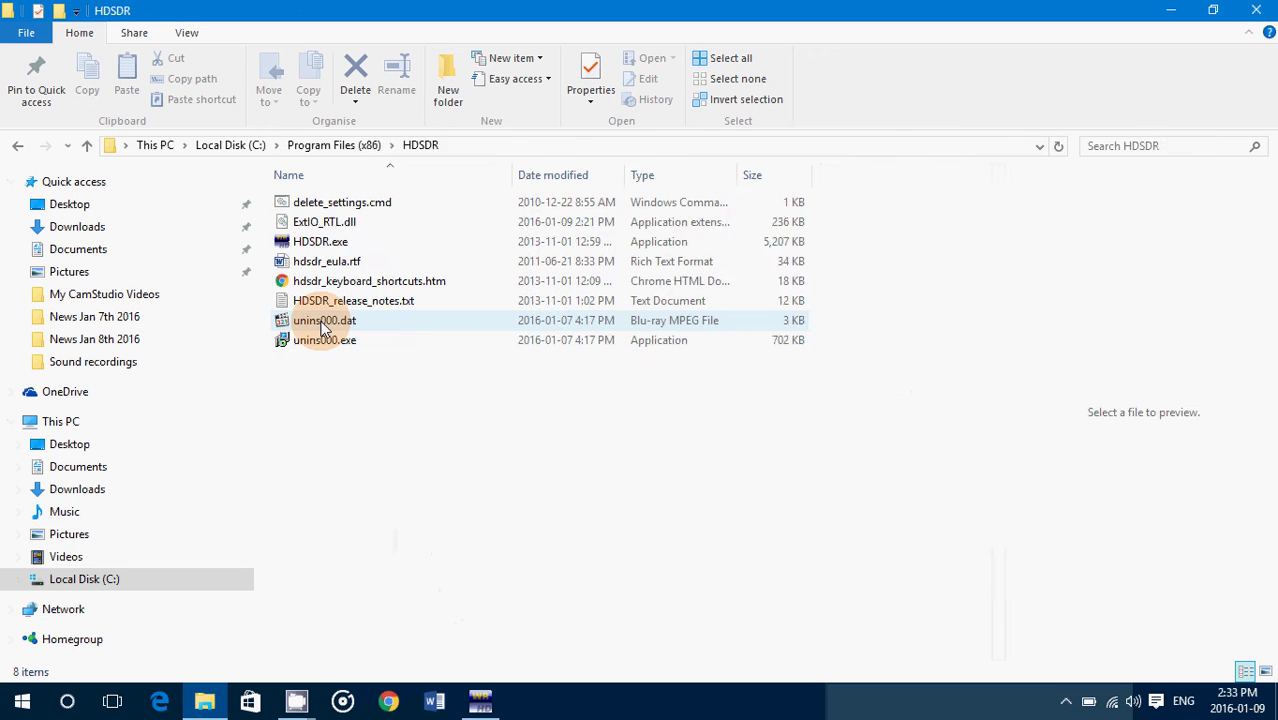
right_click(397, 425)
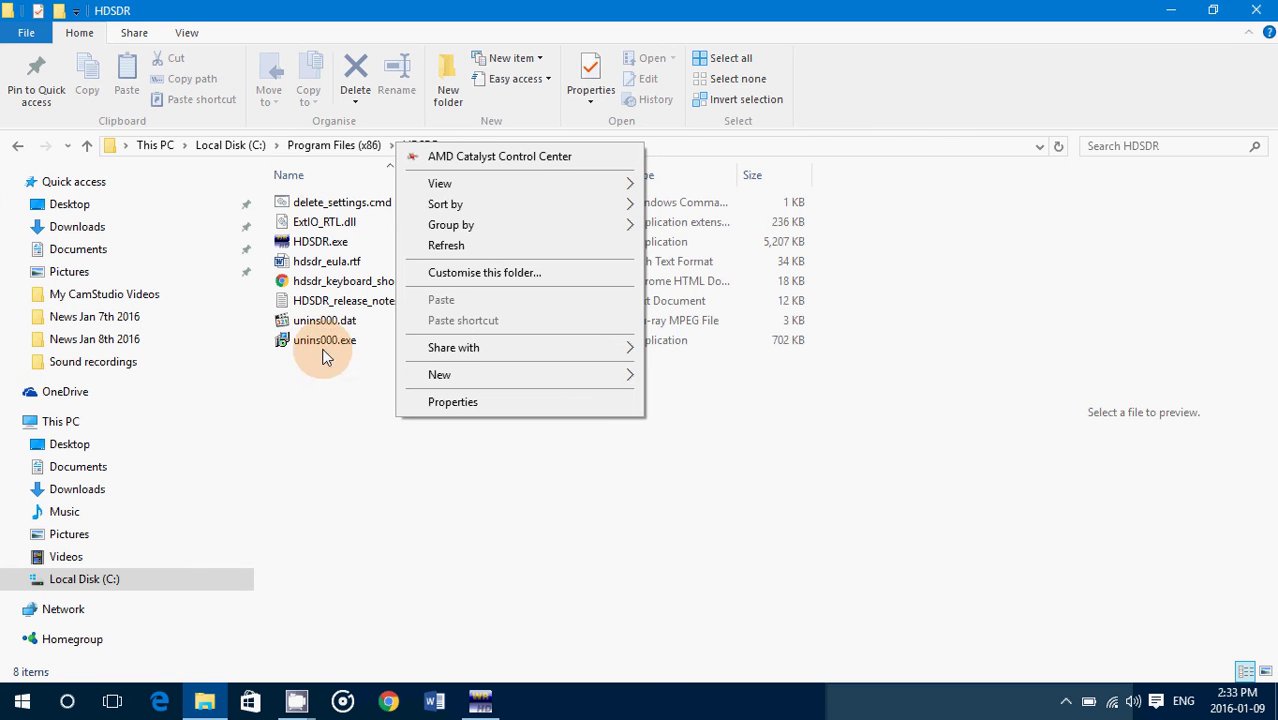
left_click(314, 497)
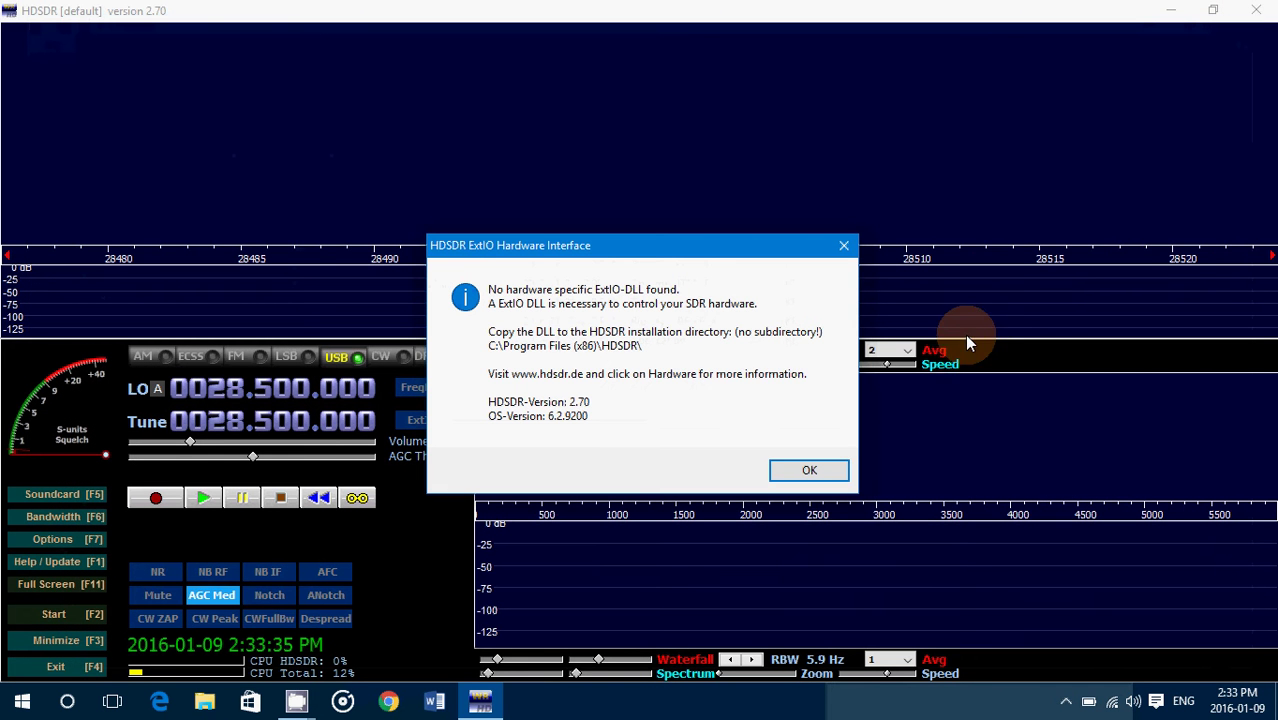
Acknowledge the ExtIO DLL warning with OK and shut HDSDR down
left_click(809, 471)
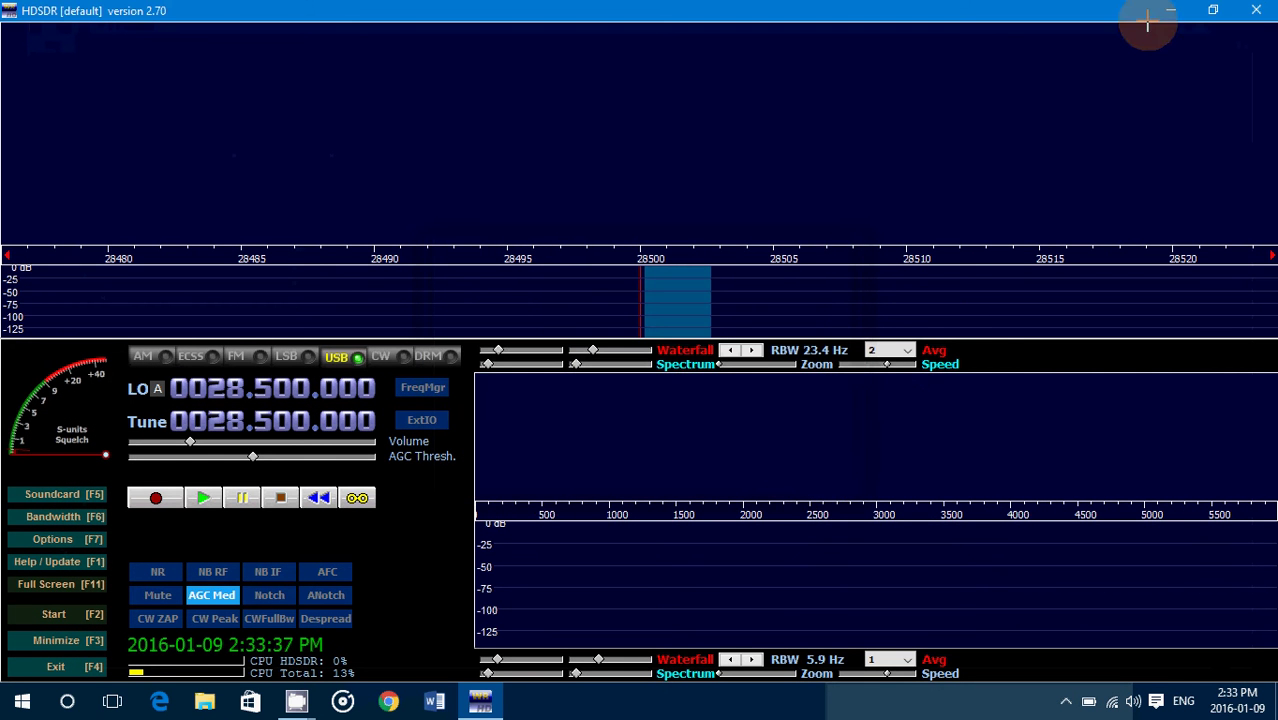
left_click(1265, 18)
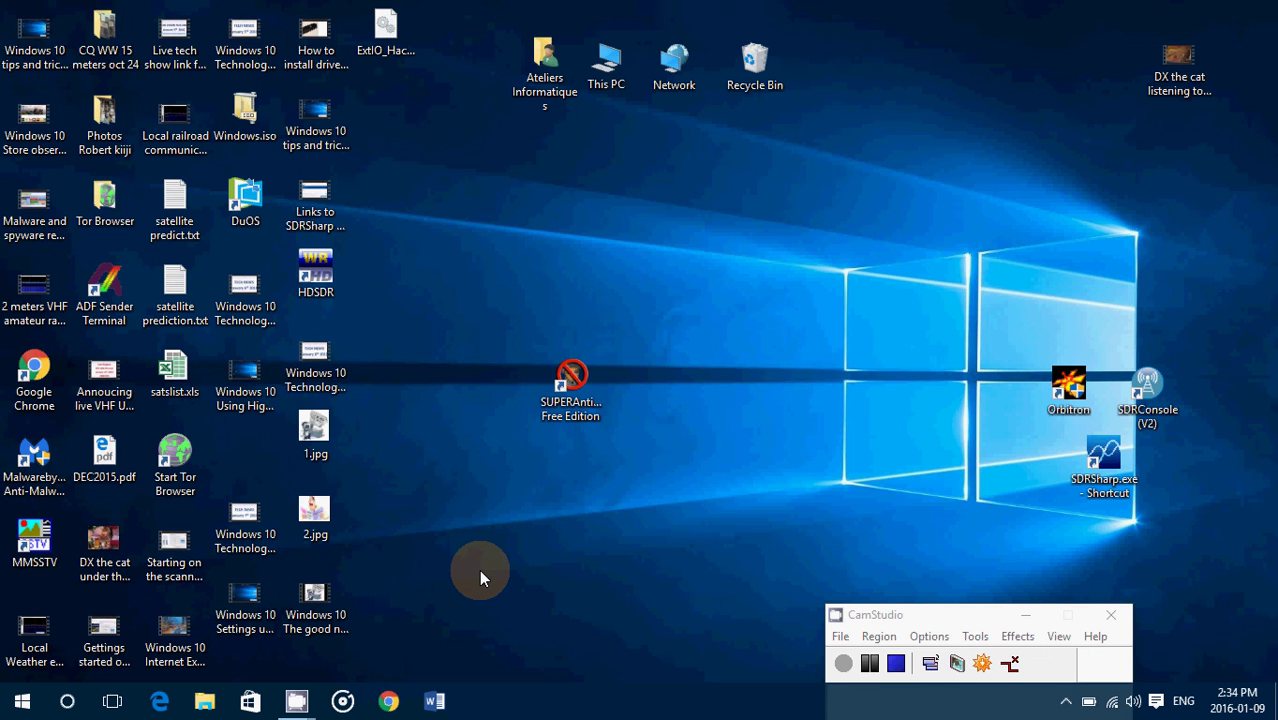
Relaunch HDSDR from a 'hdsdr' search and bring up Options > RF Front-End + Calibration
left_click(69, 701)
type("hdsdr")
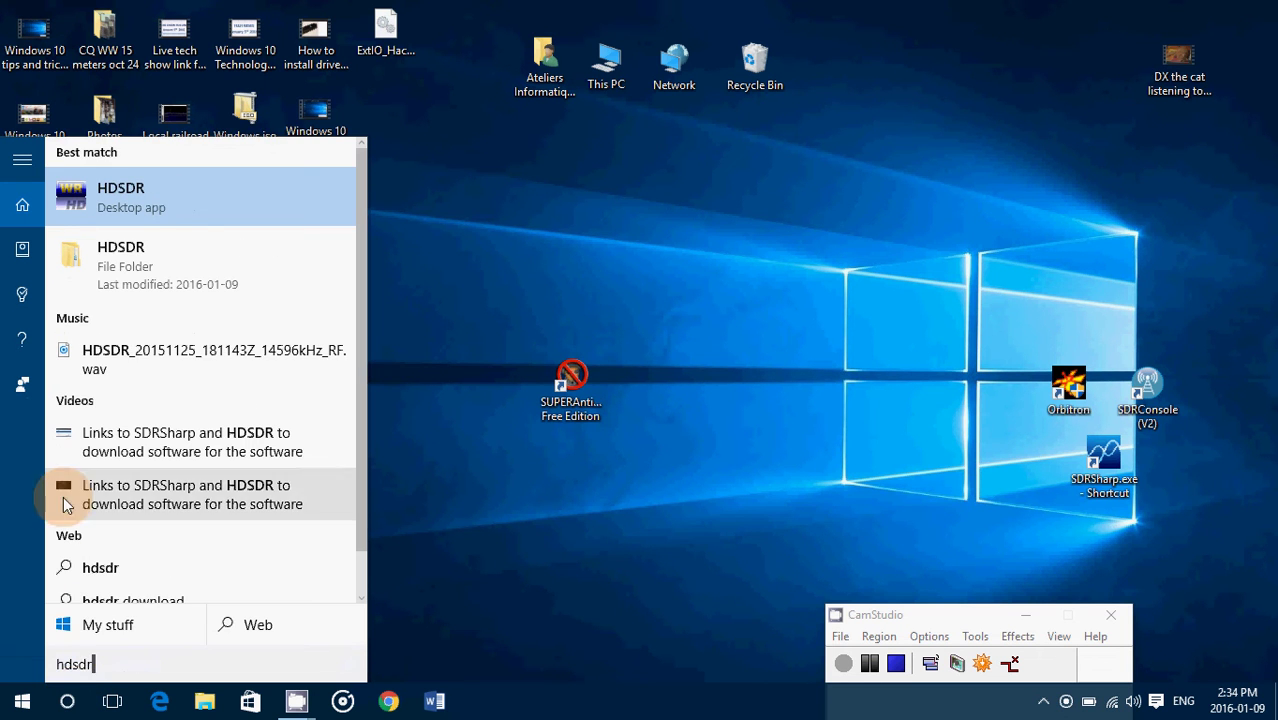
left_click(146, 199)
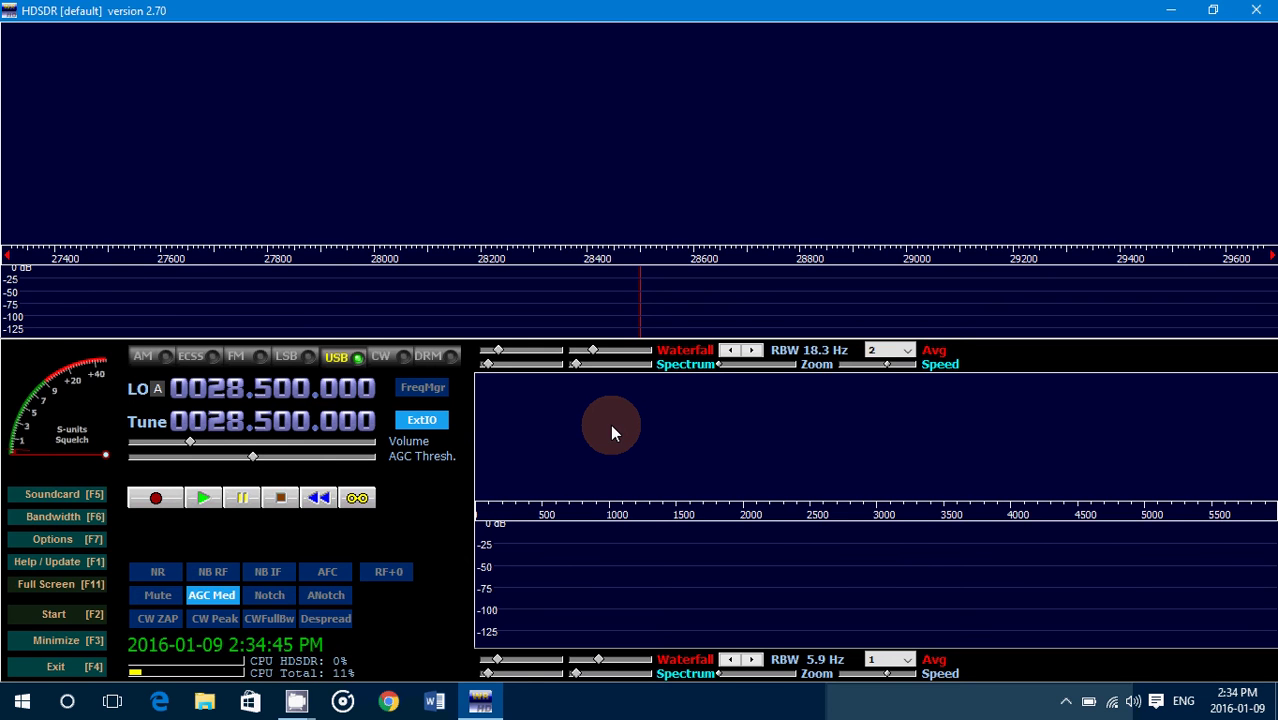
left_click(46, 545)
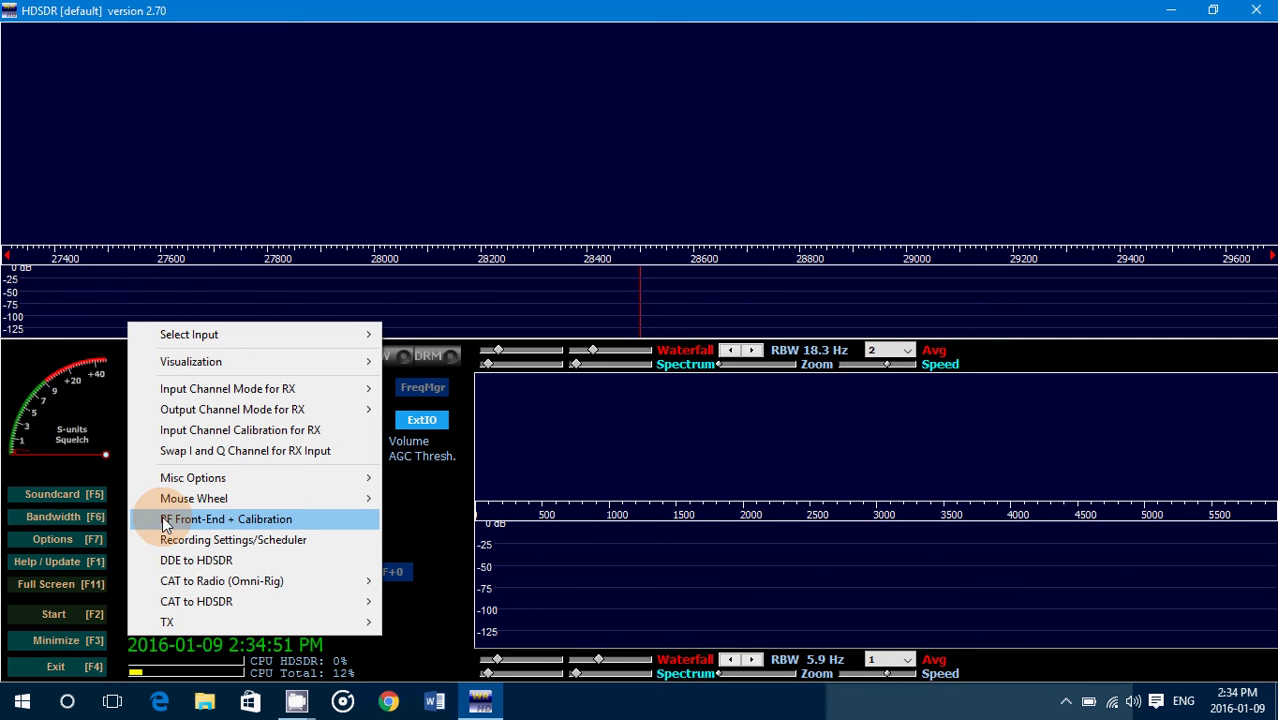
left_click(254, 517)
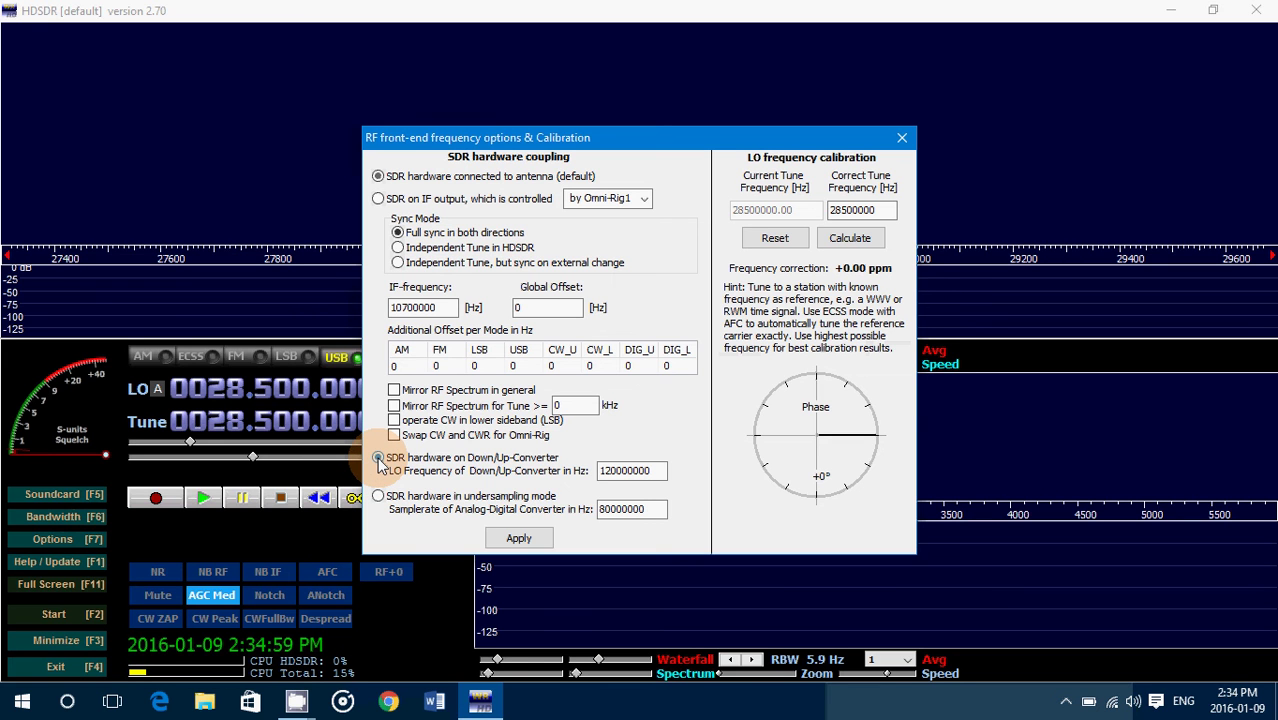
Select 'SDR hardware on Down/Up-Converter' with a 50000000 Hz LO and apply it
left_click(379, 460)
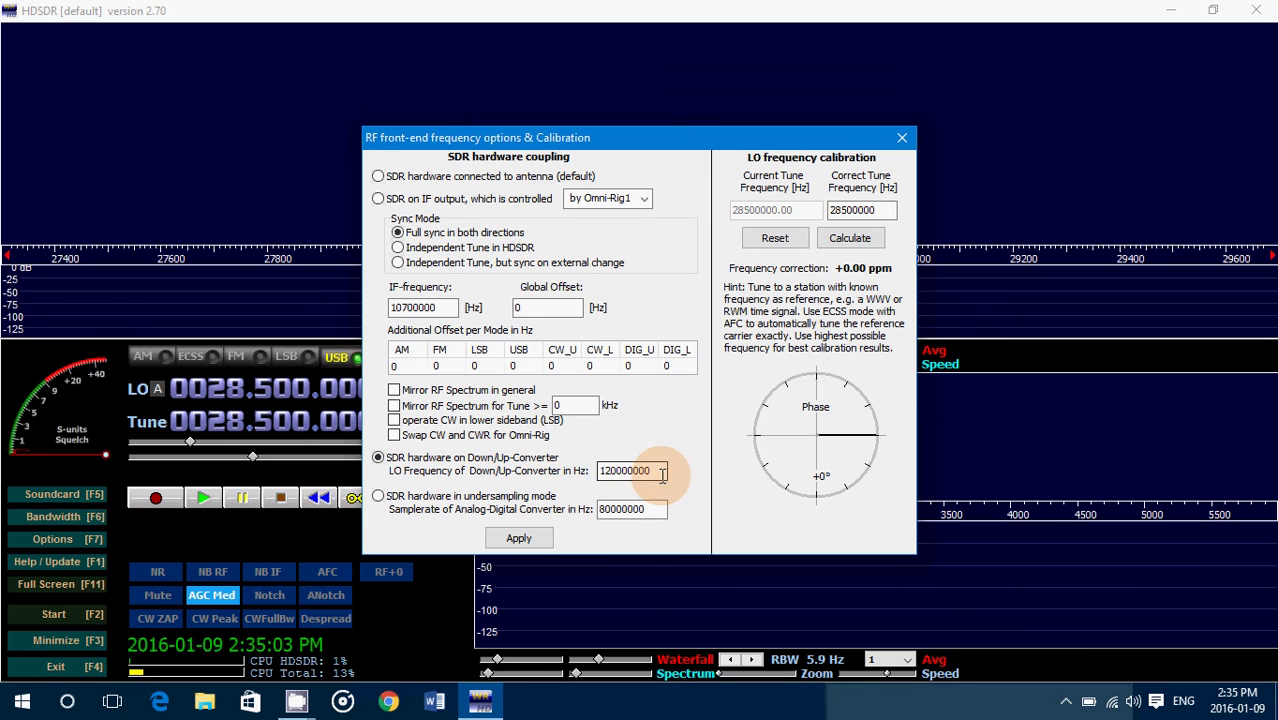
left_click_drag(652, 471, 549, 471)
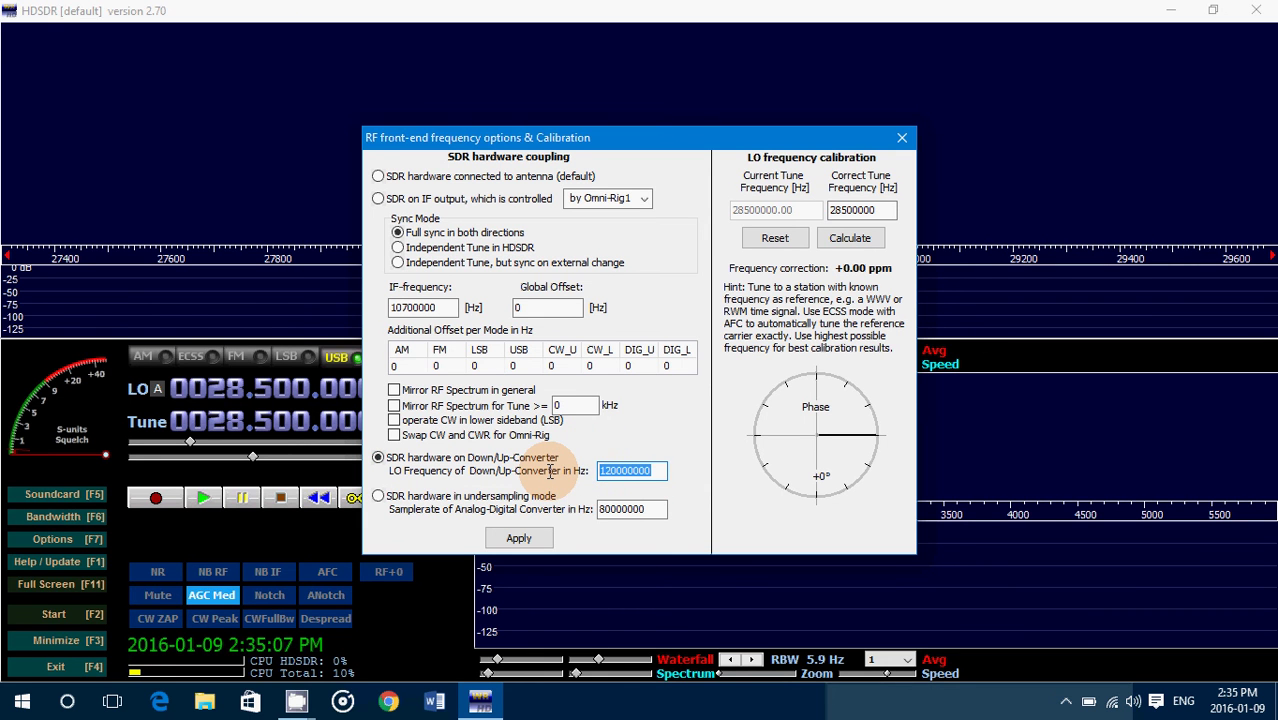
type("500000")
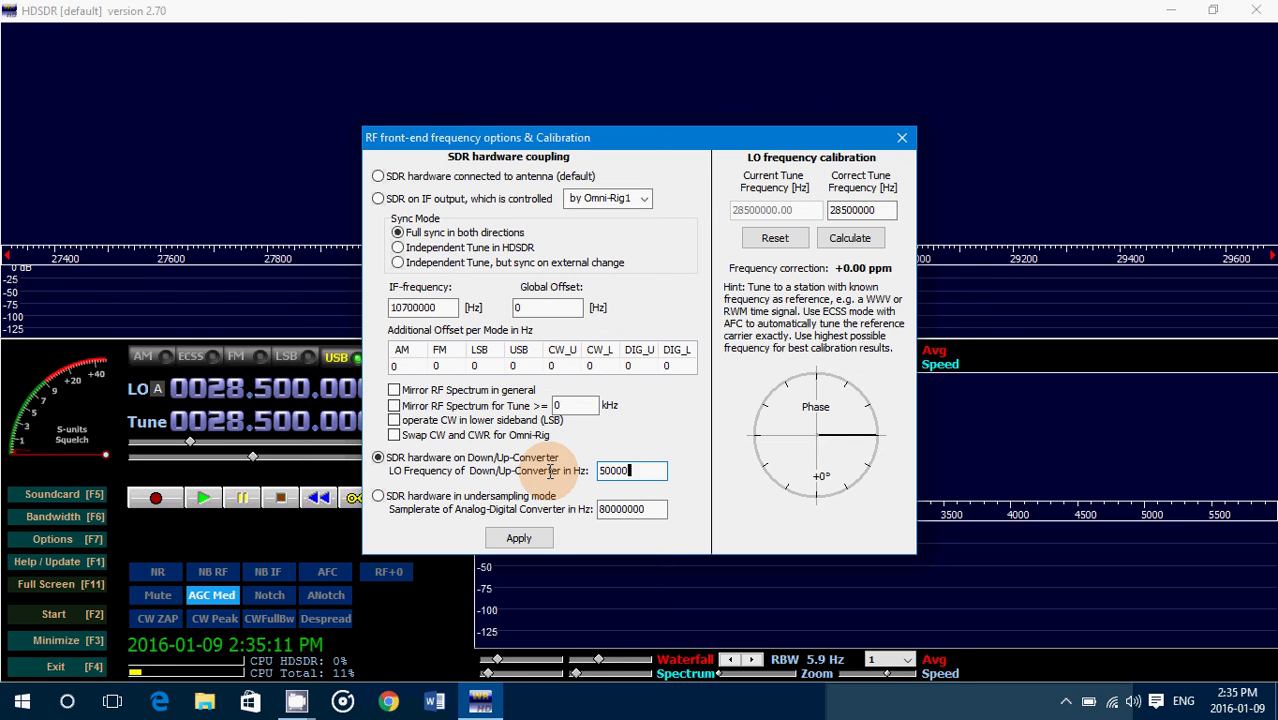
type("00")
left_click(521, 539)
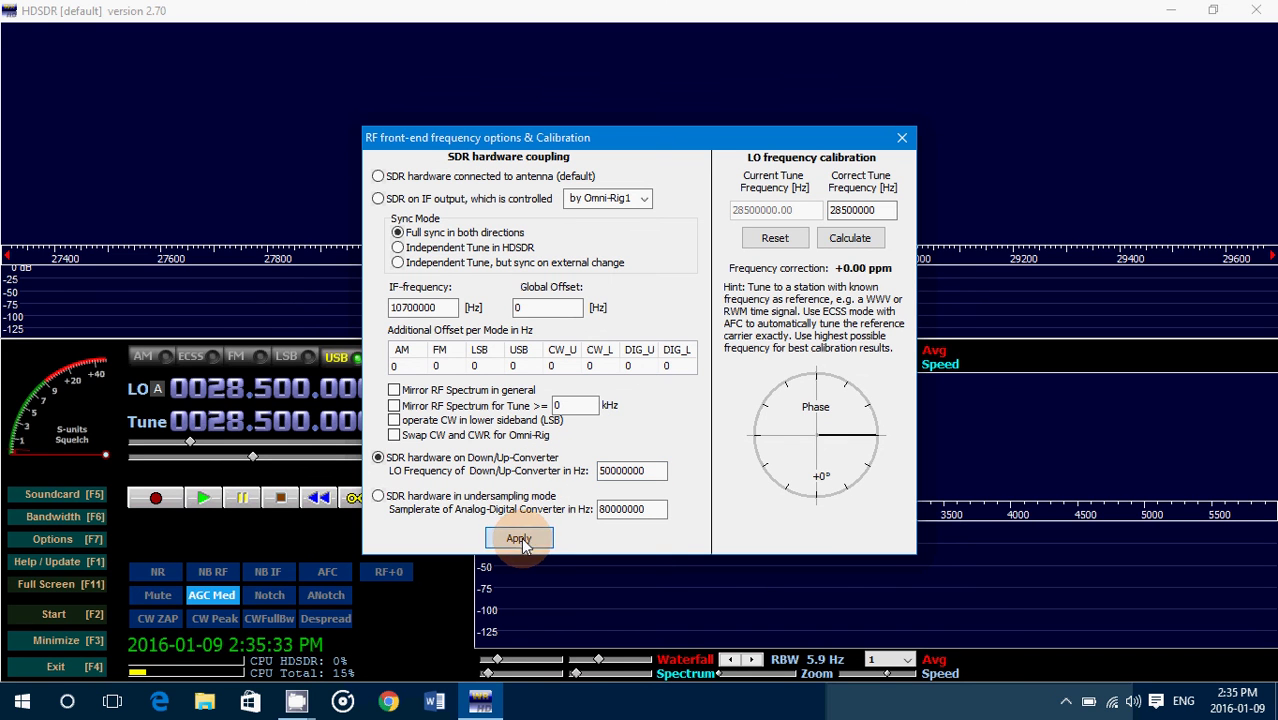
Close the front-end dialog, start receiving and tune to 15000 kHz
left_click(901, 140)
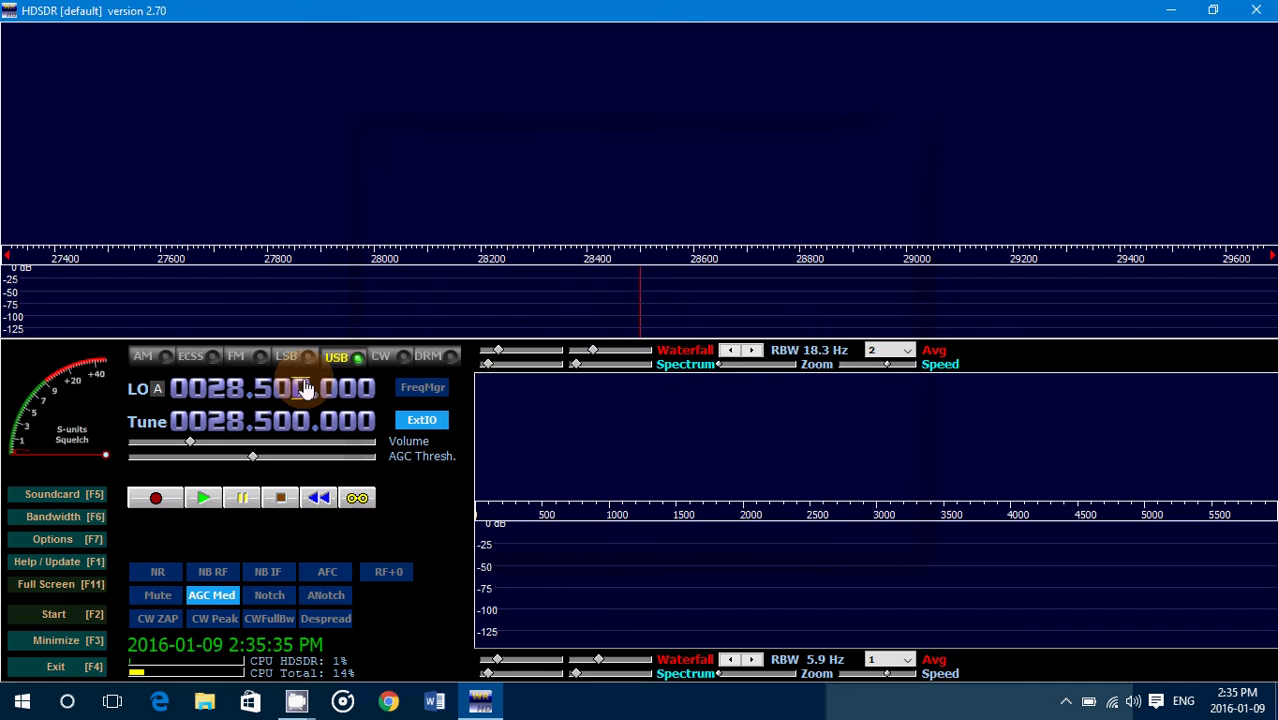
left_click(44, 620)
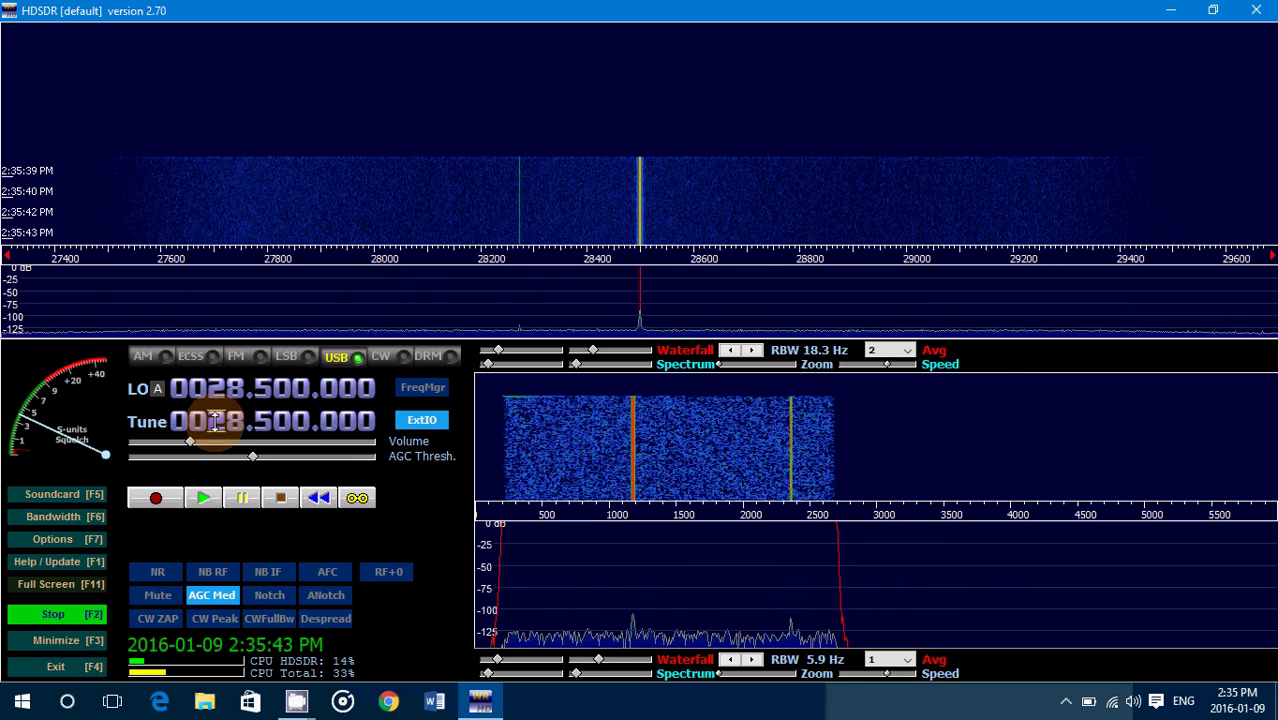
type("15000")
key("Return")
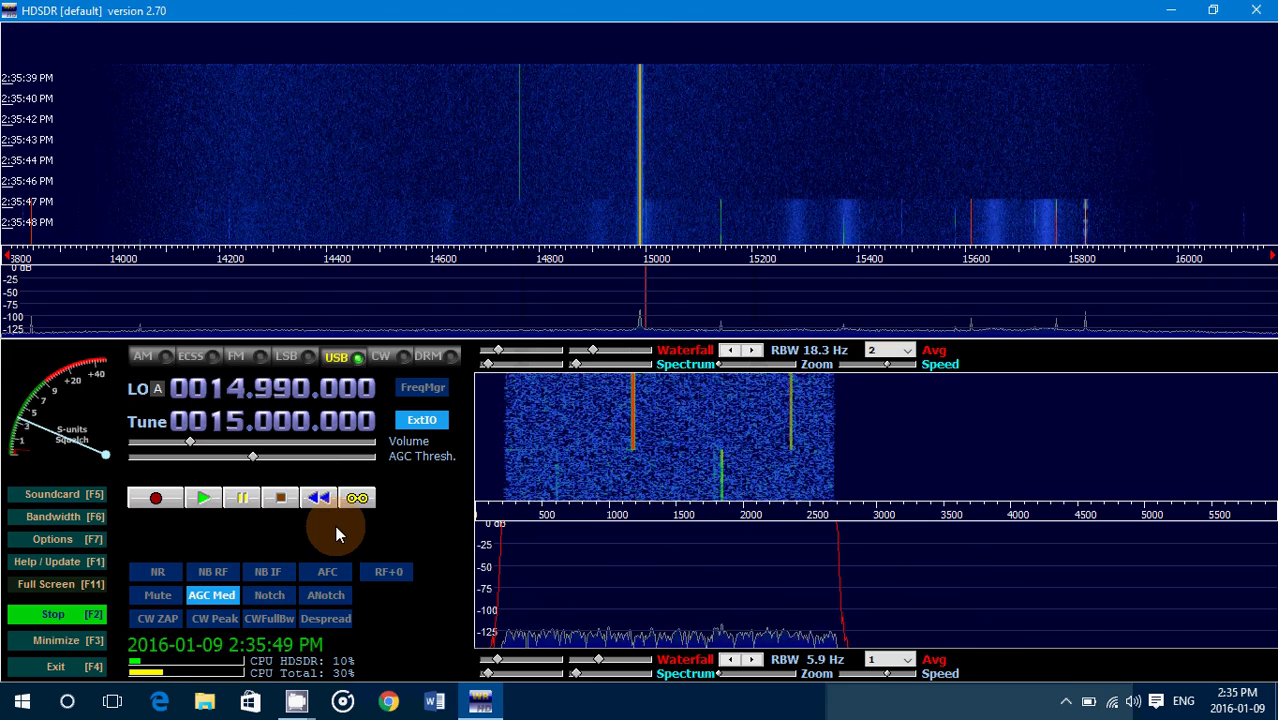
Set the RF gain slider to +13
left_click(390, 571)
left_click_drag(360, 605, 362, 563)
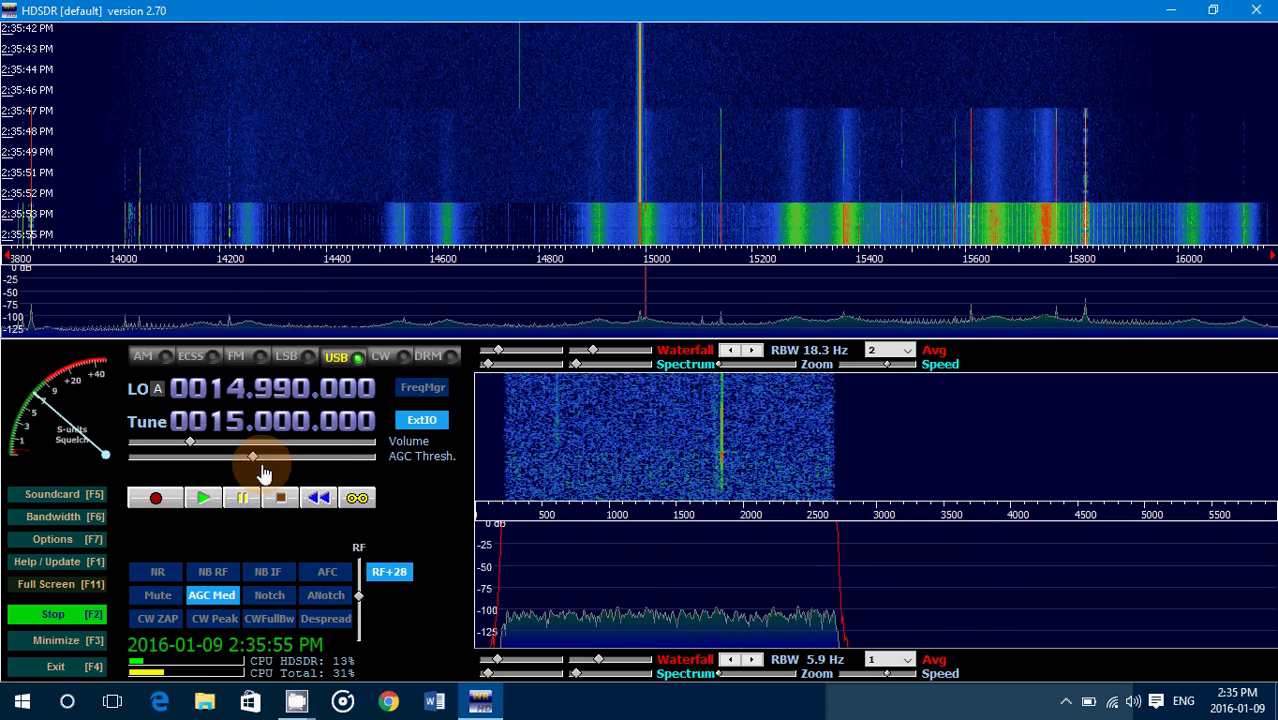
left_click(362, 628)
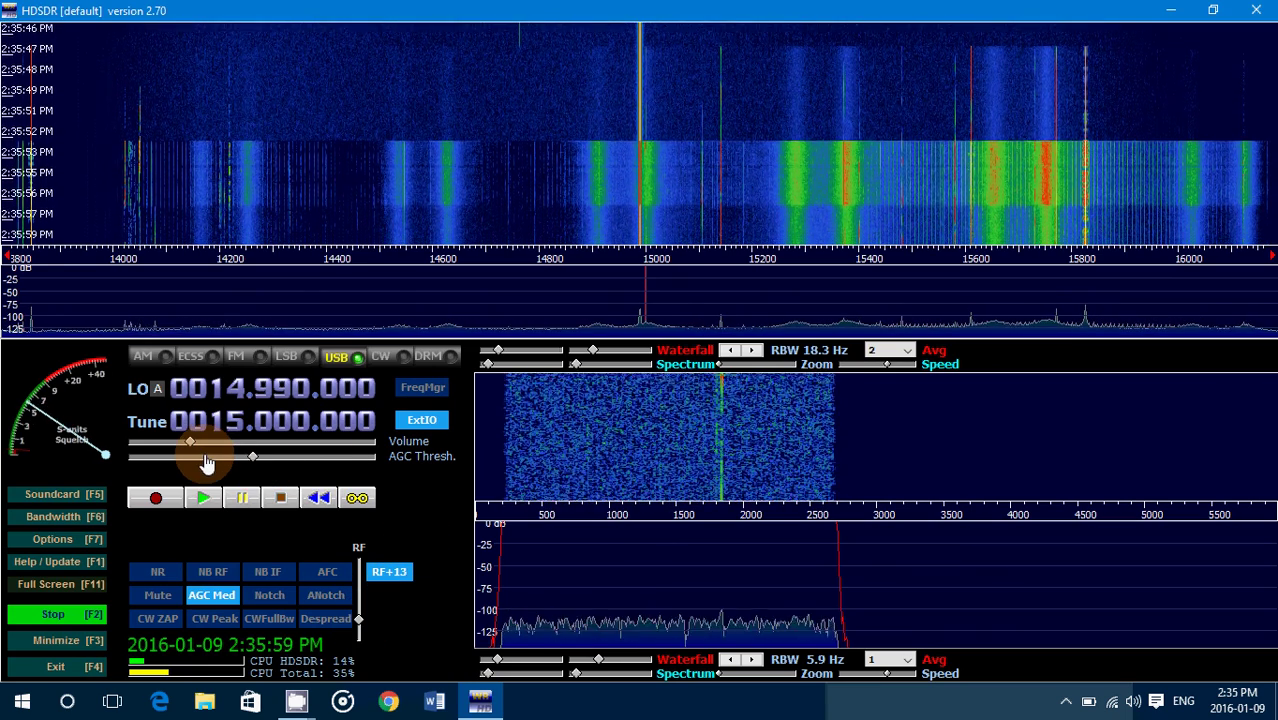
Tune to 13845 kHz and switch demodulation to AM
type("13845")
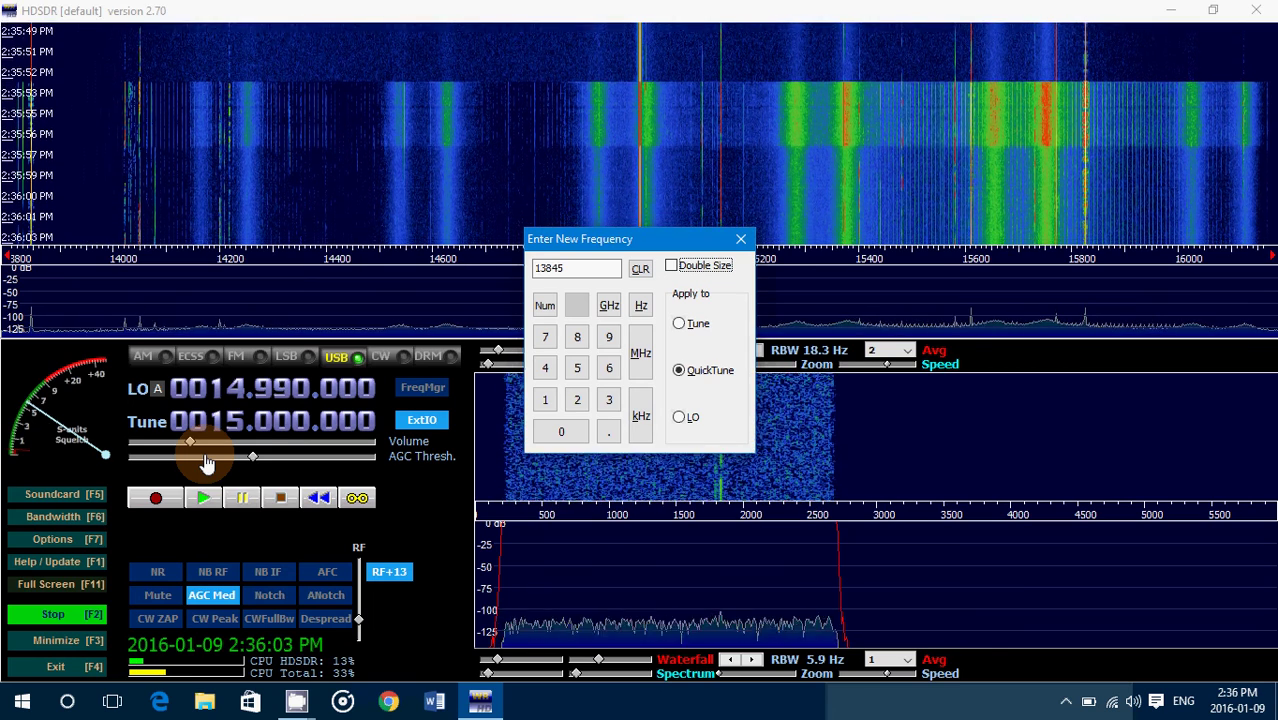
key("Return")
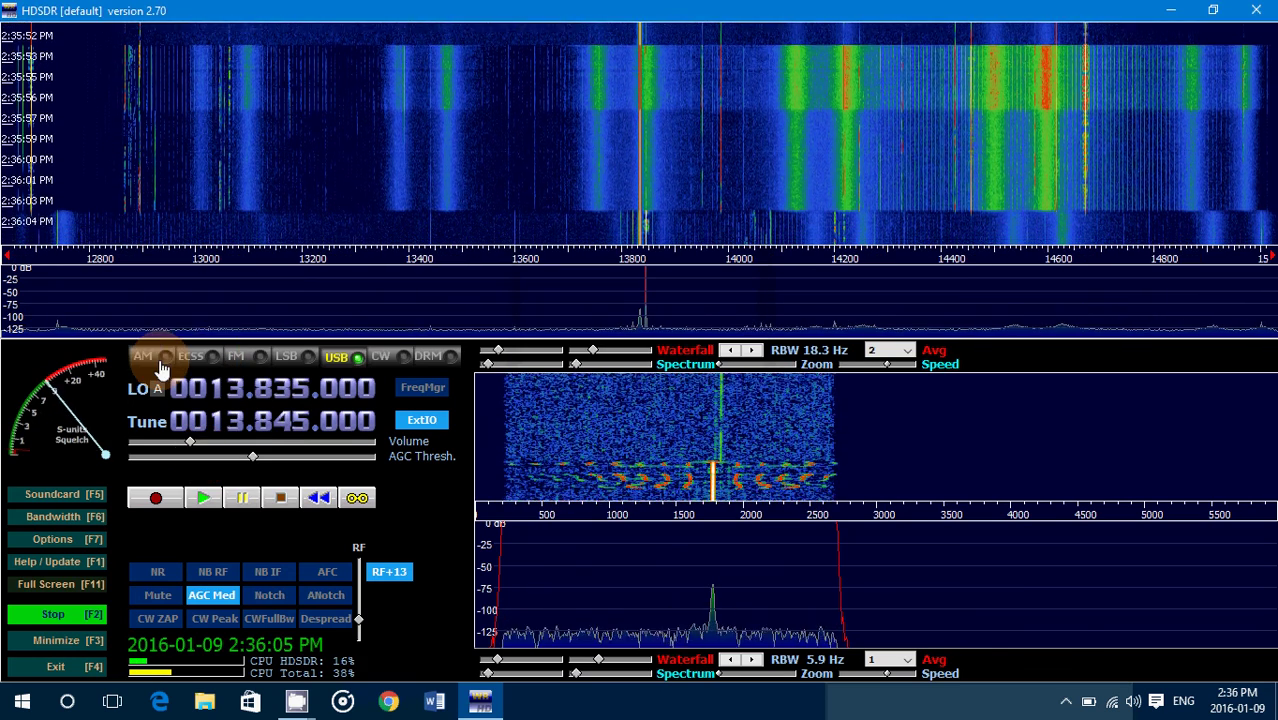
key("a")
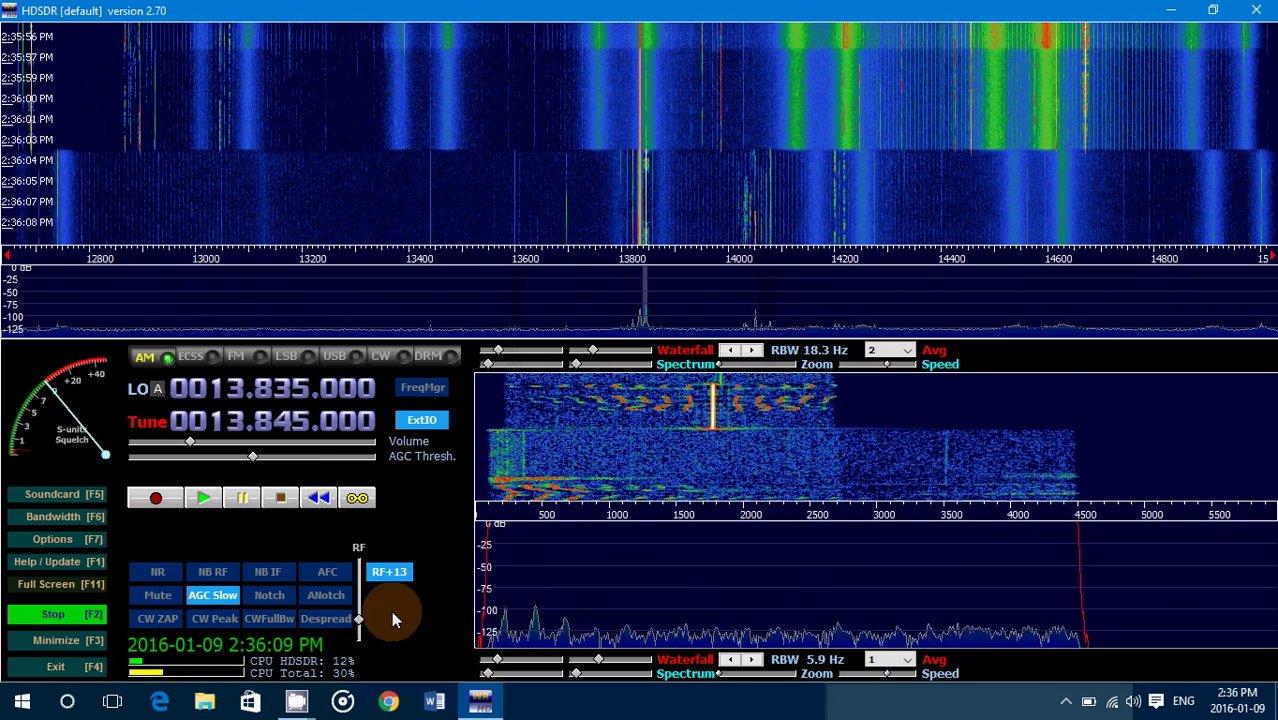
Adjust the RF gain slider, settling it at +21
left_click_drag(360, 626, 379, 606)
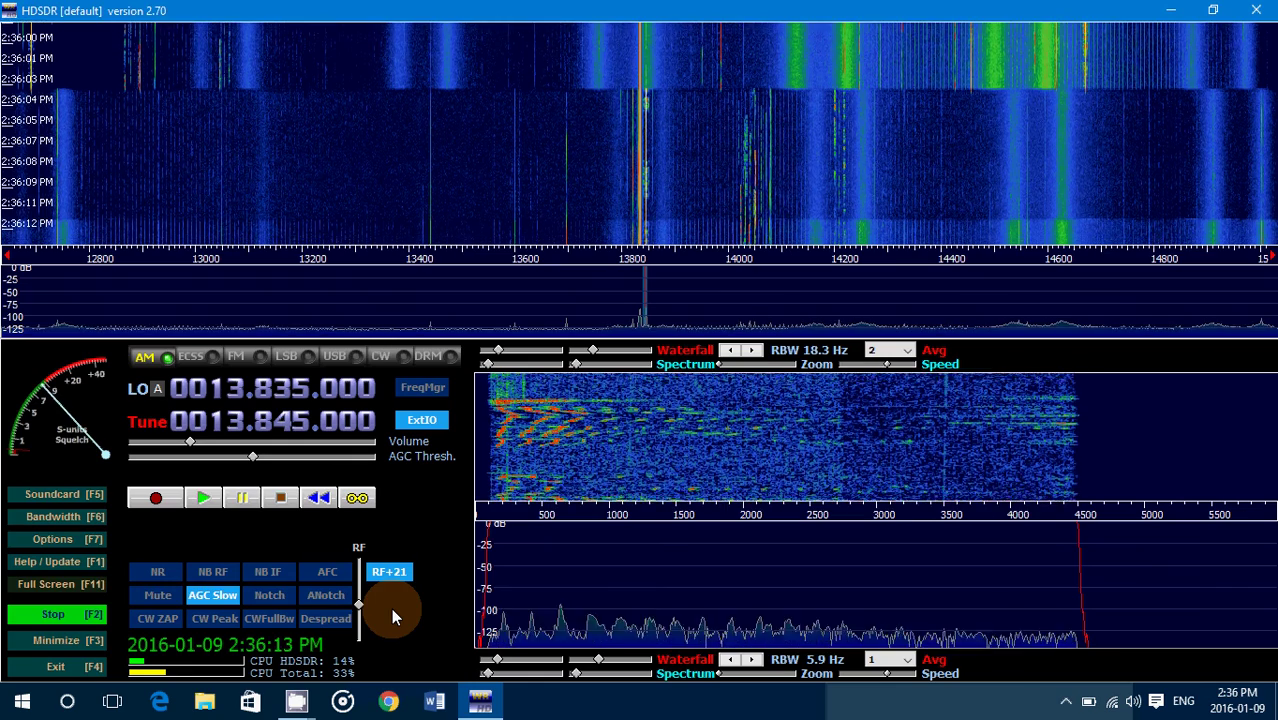
left_click(358, 636)
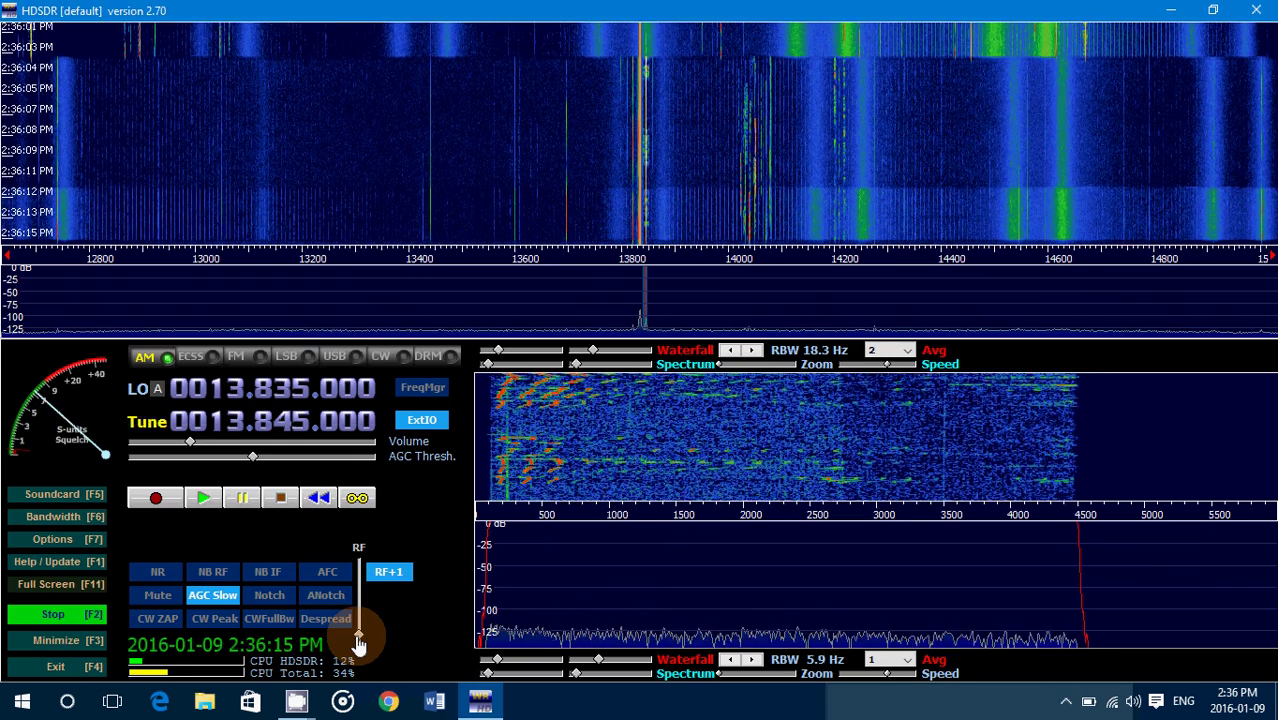
left_click_drag(363, 630, 385, 606)
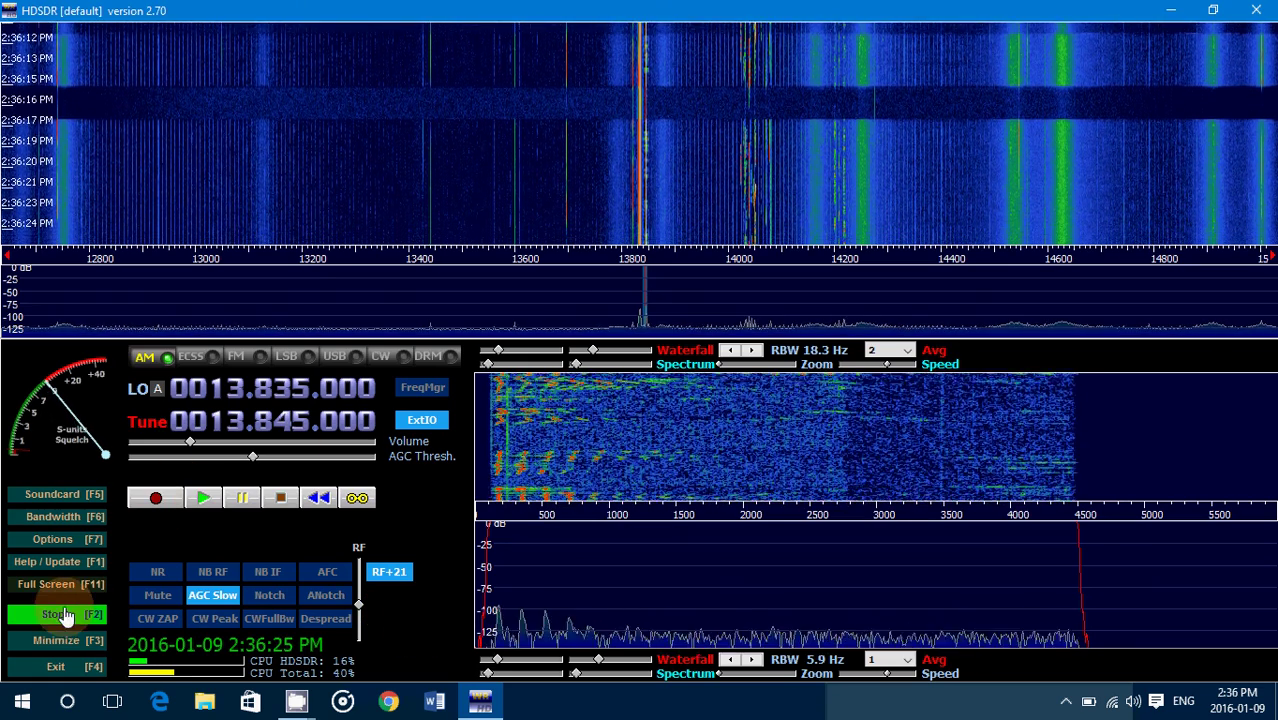
Stop reception and restore the CamStudio recorder window from the taskbar
left_click(60, 616)
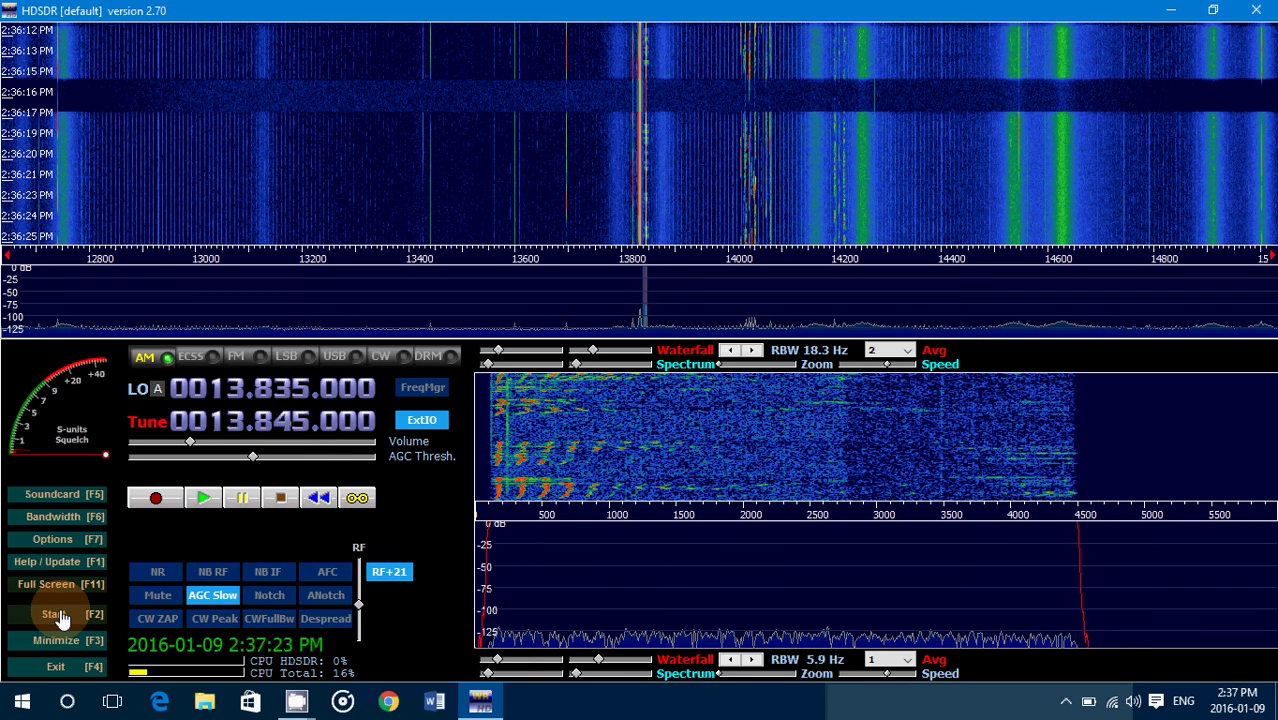
left_click(296, 702)
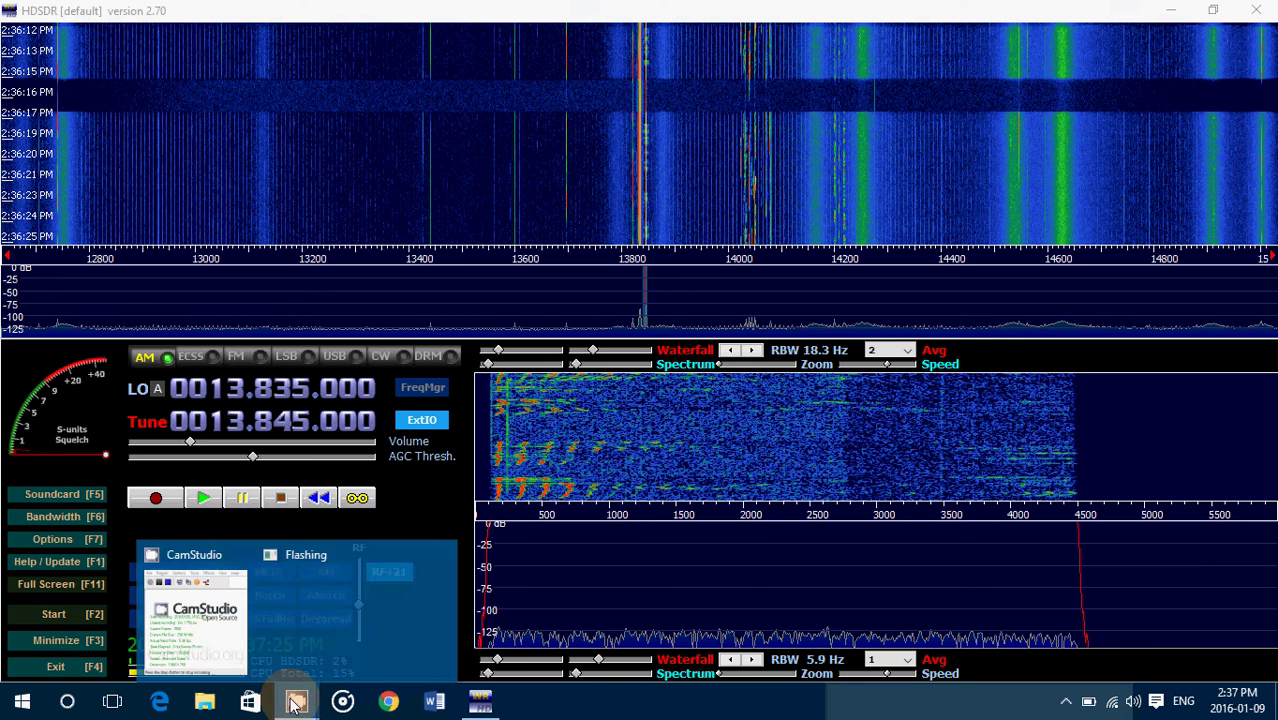
left_click(221, 648)
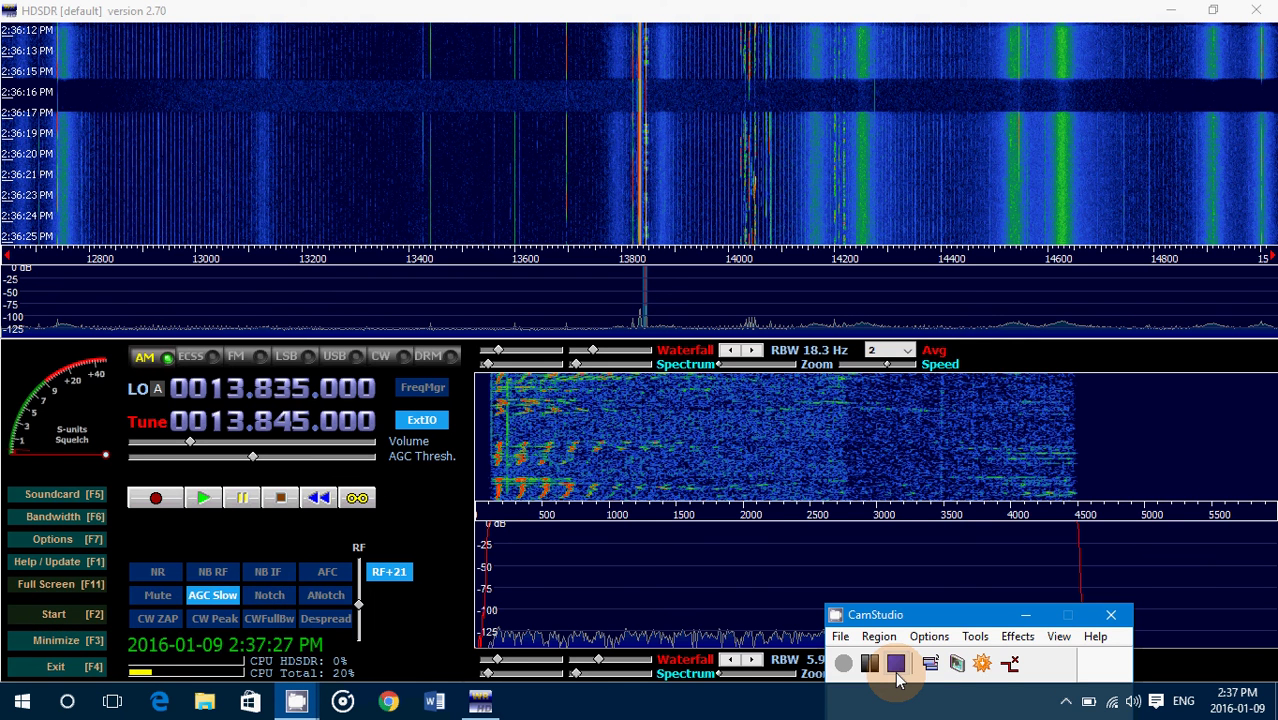